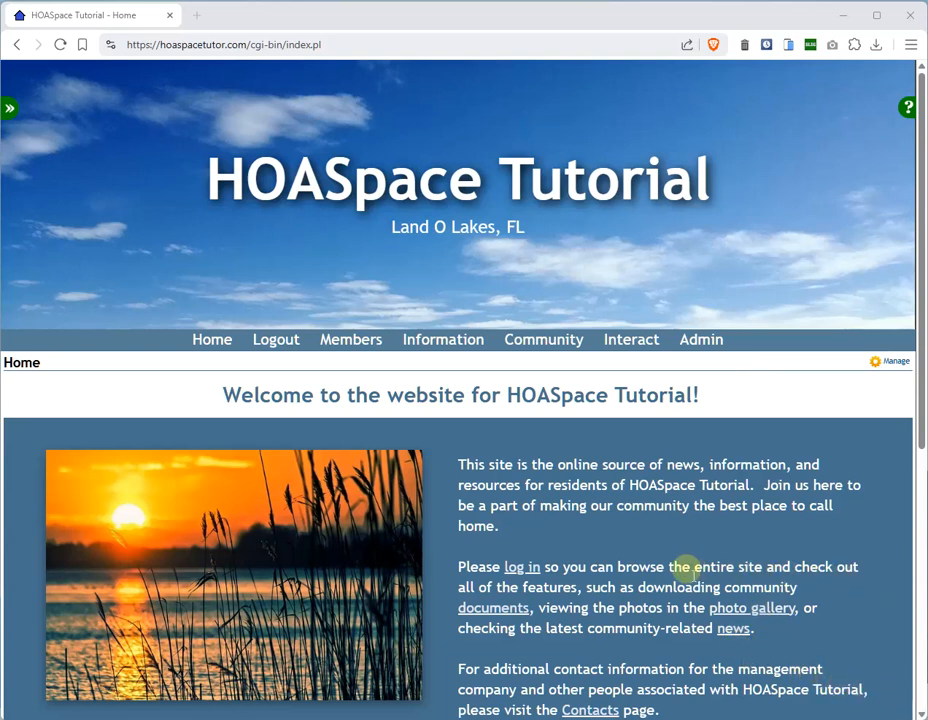
Open the Board Member group for editing in the site's Group Manager administration area.
{"action": "left_click", "coordinate": [714, 346]}
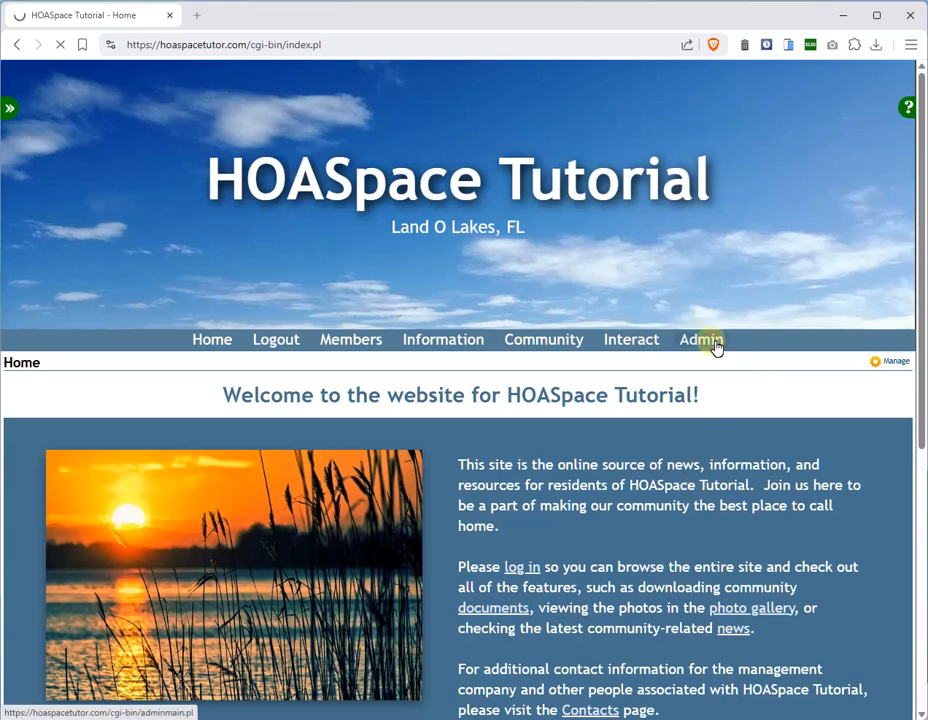
{"action": "scroll", "coordinate": [714, 350], "scroll_direction": "down", "scroll_amount": 3}
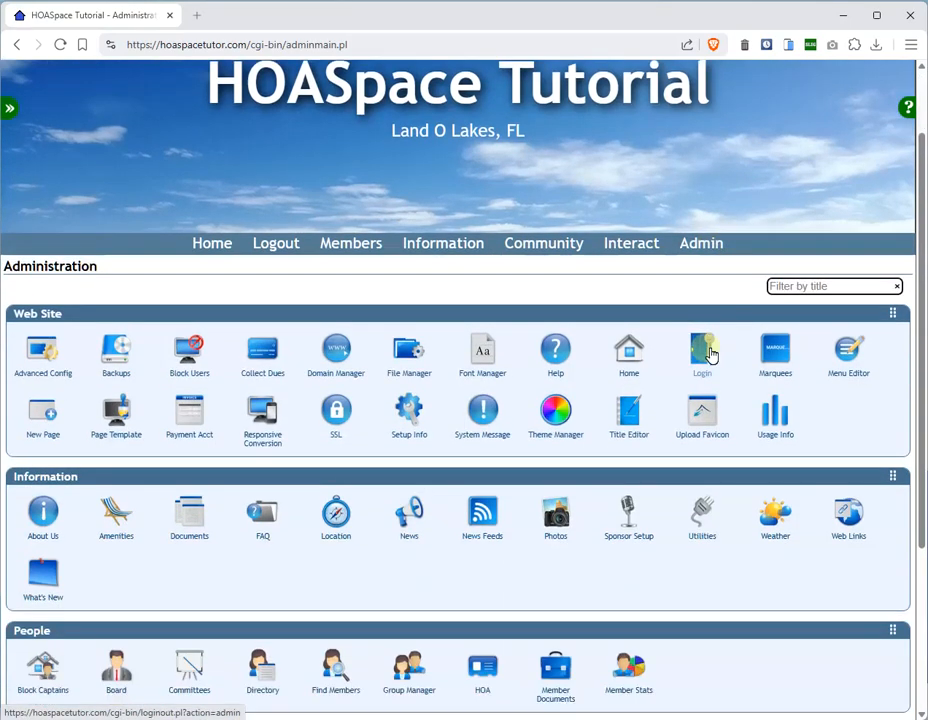
{"action": "left_click", "coordinate": [416, 478]}
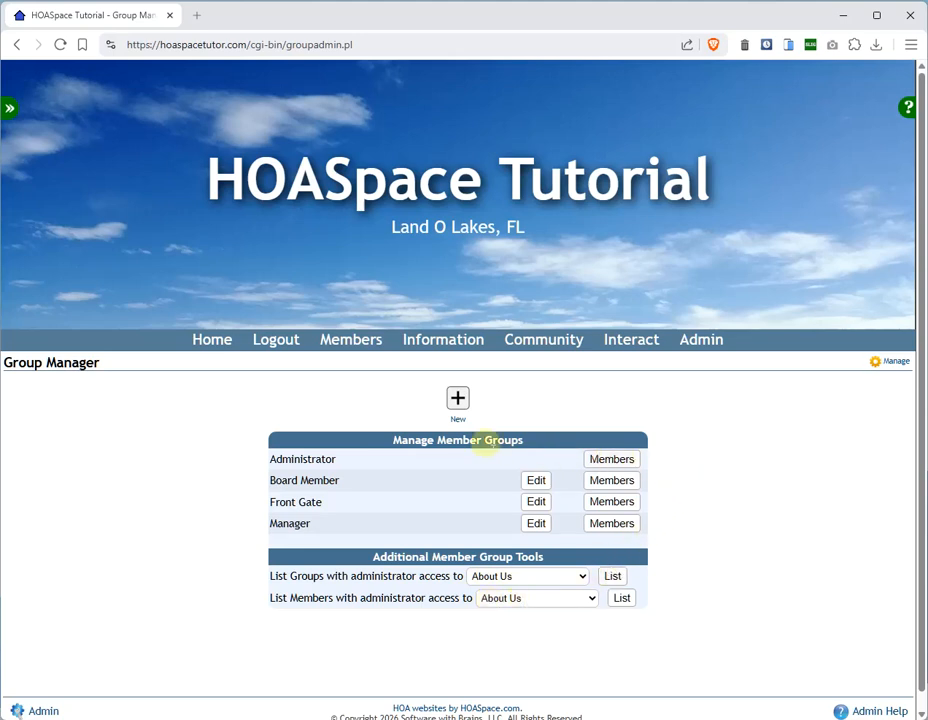
{"action": "left_click", "coordinate": [538, 482]}
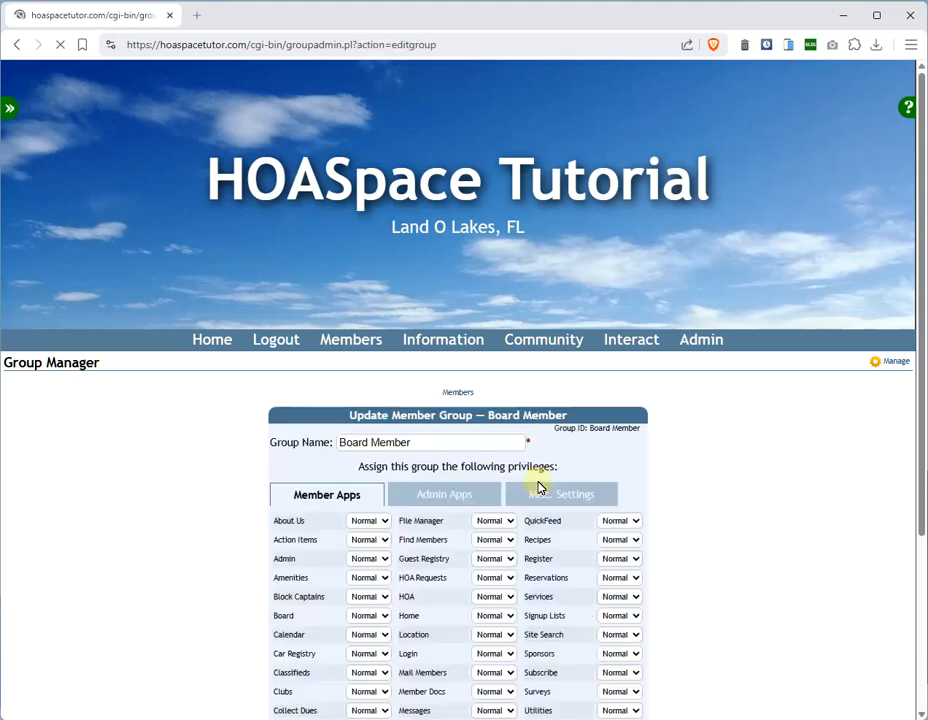
Review the Board Member group's privileges for member apps, admin apps and miscellaneous settings.
{"action": "scroll", "coordinate": [642, 404], "scroll_direction": "down", "scroll_amount": 3}
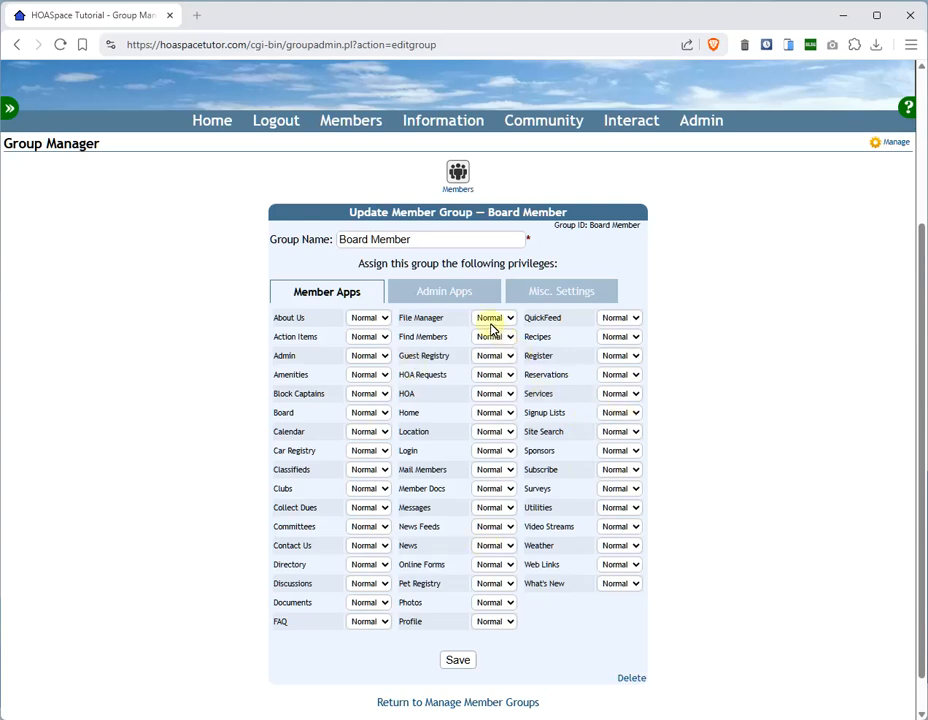
{"action": "left_click", "coordinate": [447, 292]}
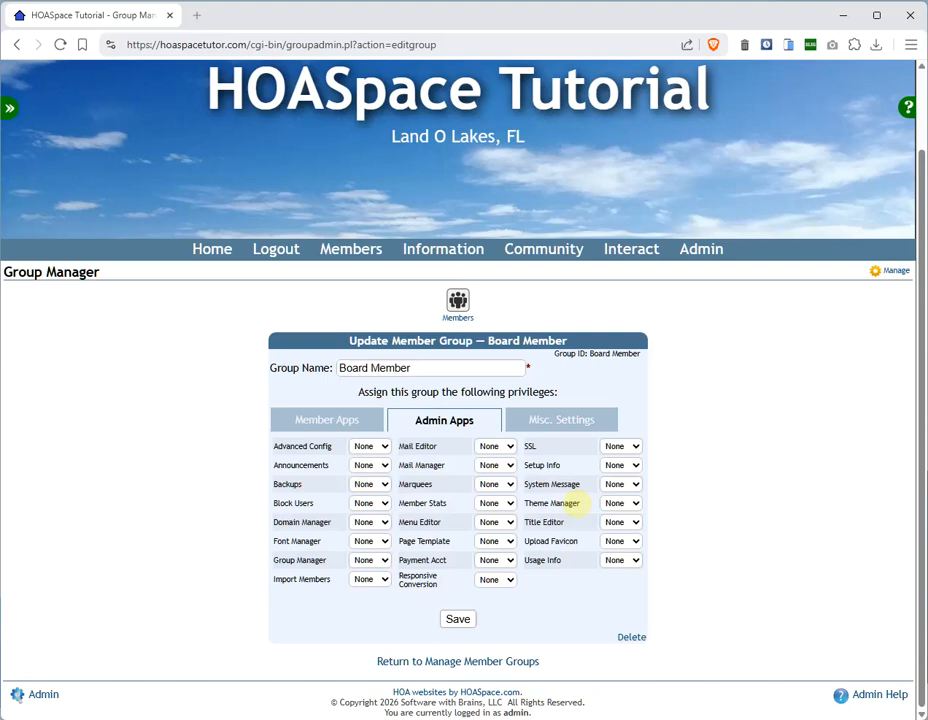
{"action": "left_click", "coordinate": [575, 428]}
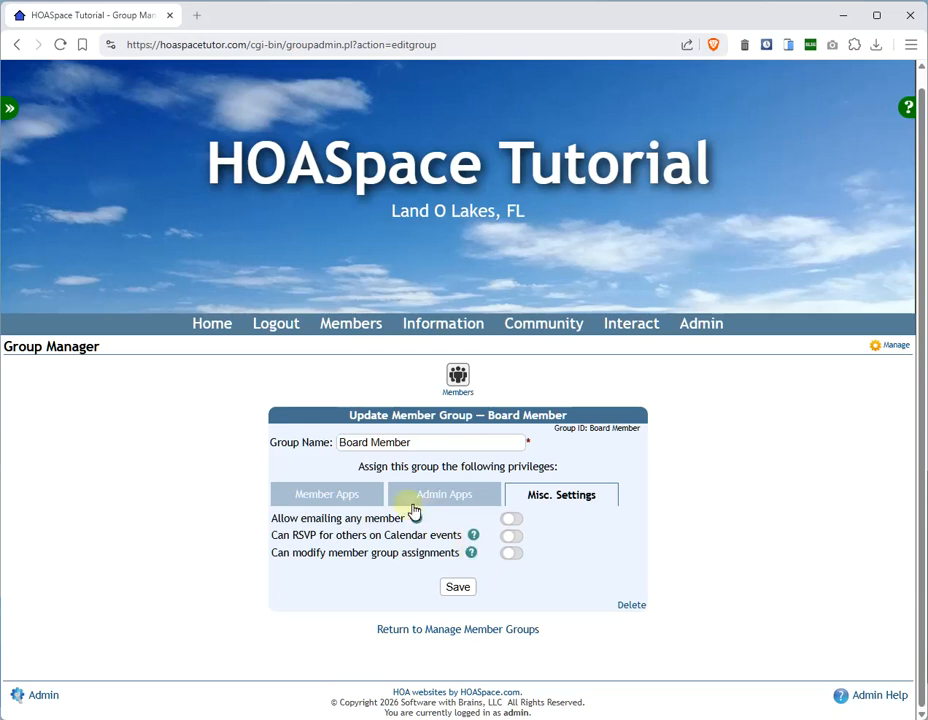
Try the None, Normal and Admin access levels for the Board app, and return to the group list without saving.
{"action": "left_click", "coordinate": [326, 494]}
{"action": "scroll", "coordinate": [321, 493], "scroll_direction": "down", "scroll_amount": 3}
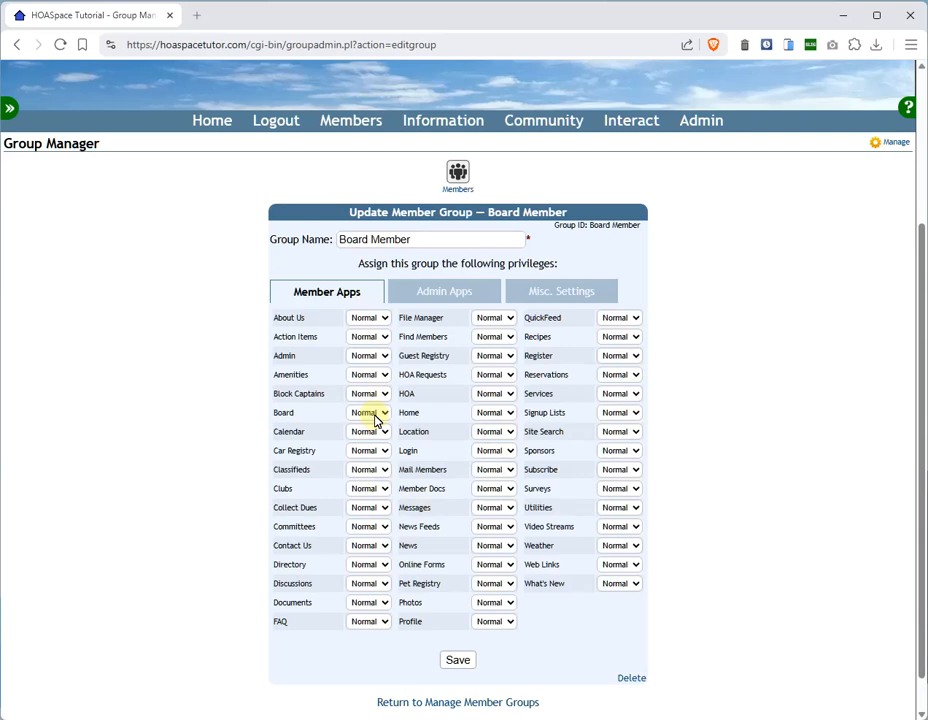
{"action": "left_click", "coordinate": [370, 412]}
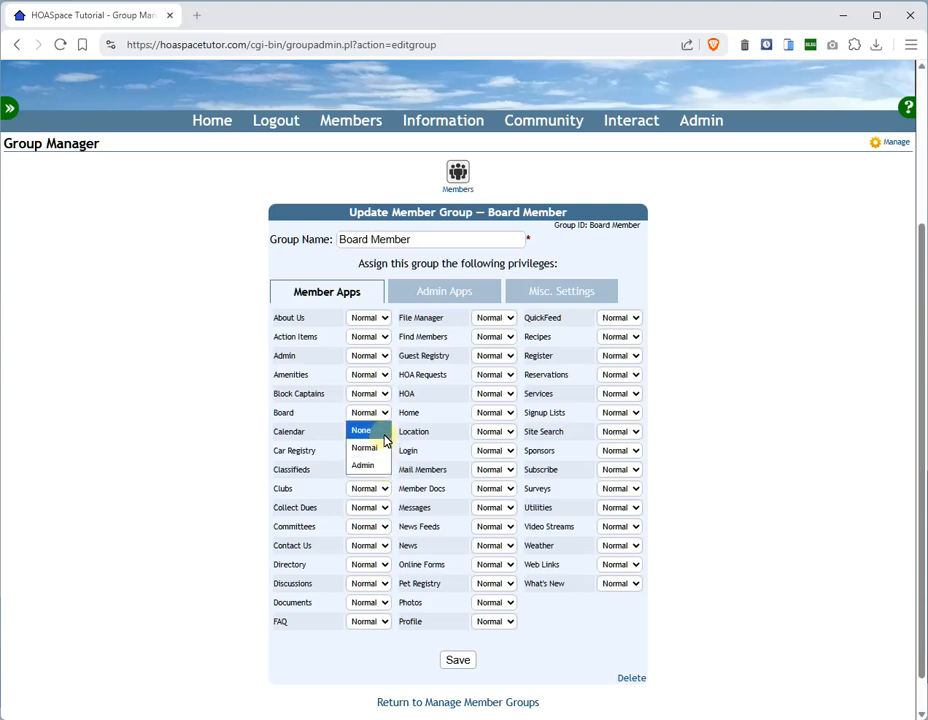
{"action": "left_click", "coordinate": [385, 440]}
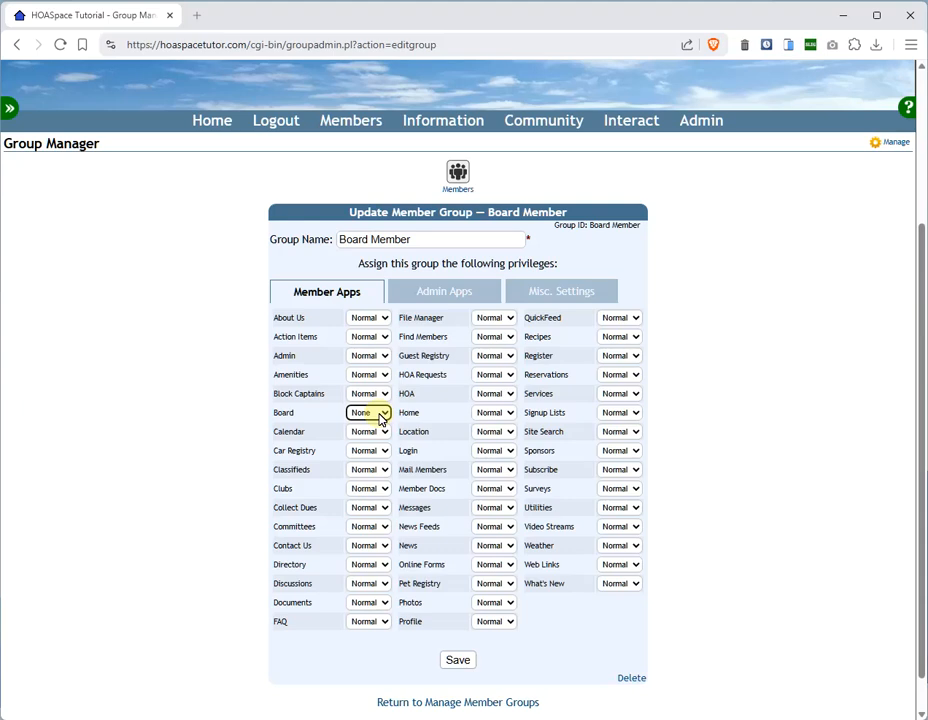
{"action": "left_click", "coordinate": [379, 414]}
{"action": "left_click", "coordinate": [380, 449]}
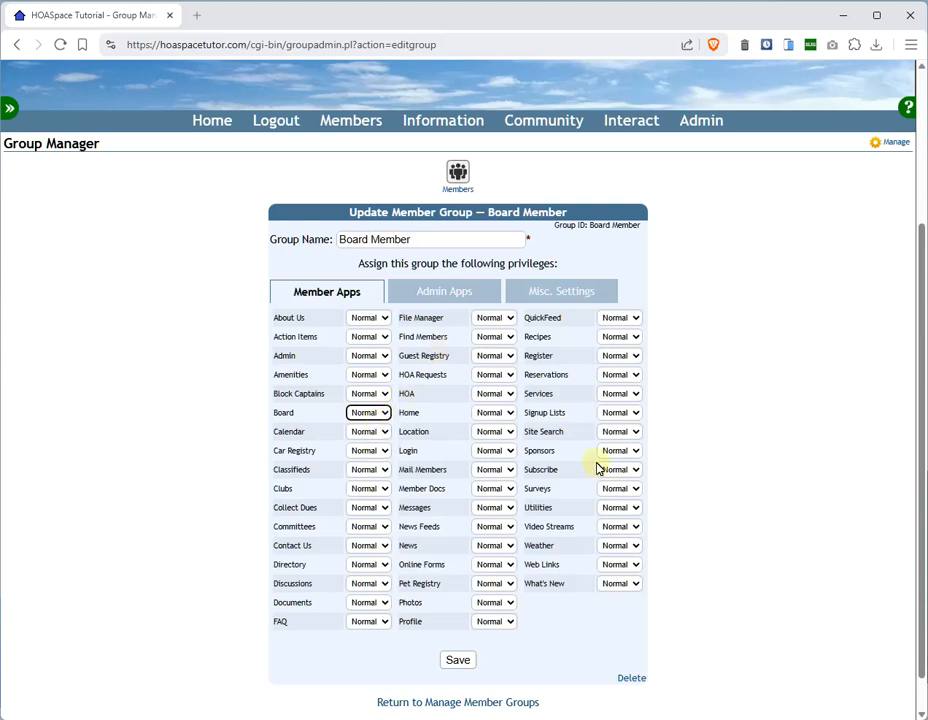
{"action": "left_click", "coordinate": [372, 413]}
{"action": "left_click", "coordinate": [378, 471]}
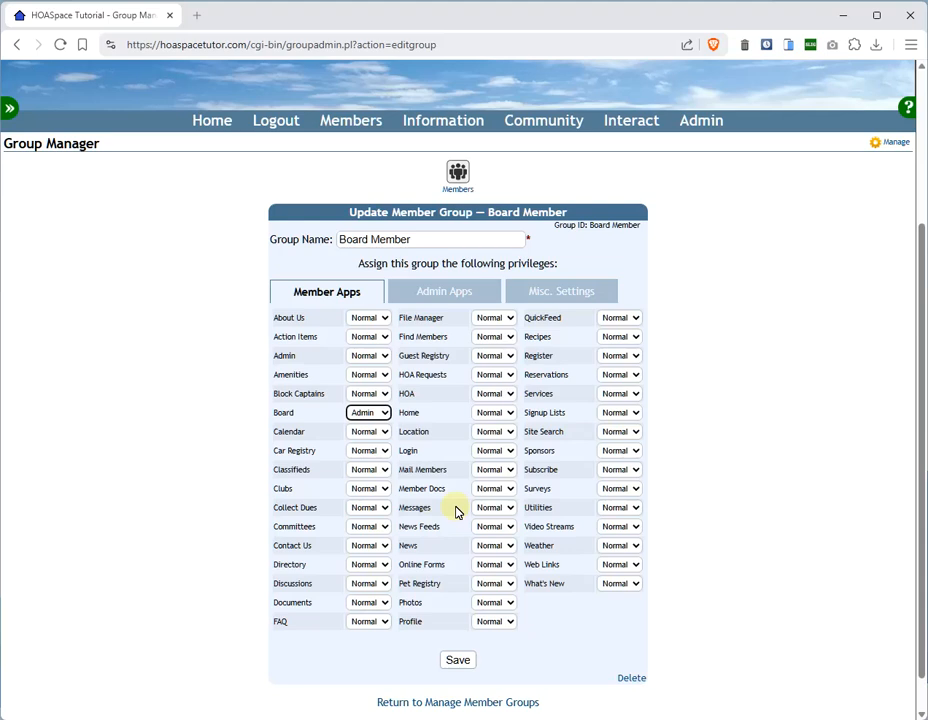
{"action": "left_click", "coordinate": [496, 703]}
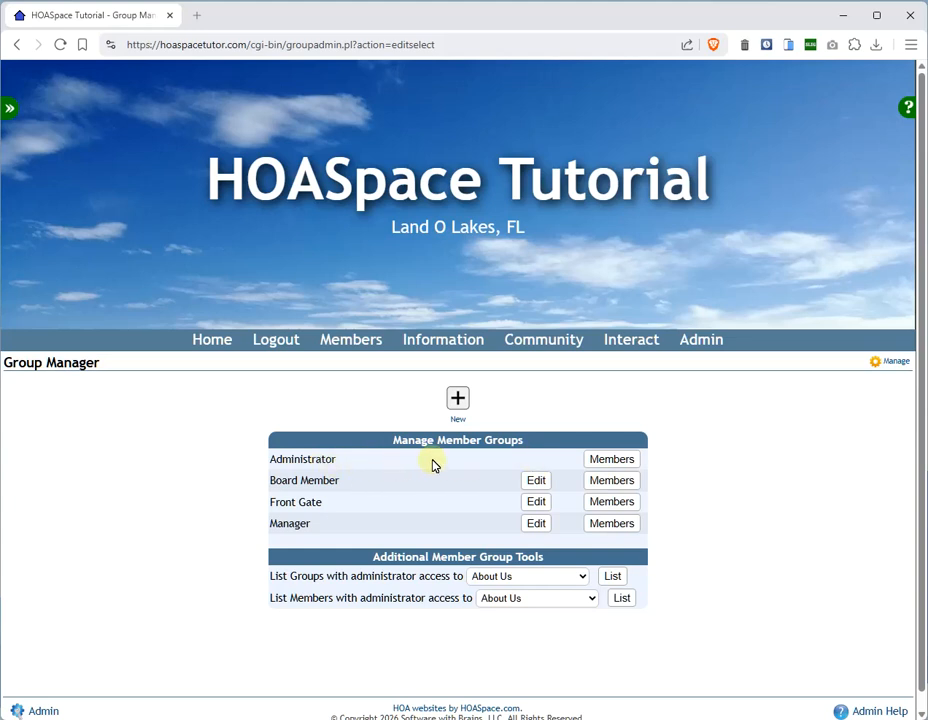
Reopen the Board Member group and set its access to both the Directory and News apps to Admin.
{"action": "left_click", "coordinate": [535, 484]}
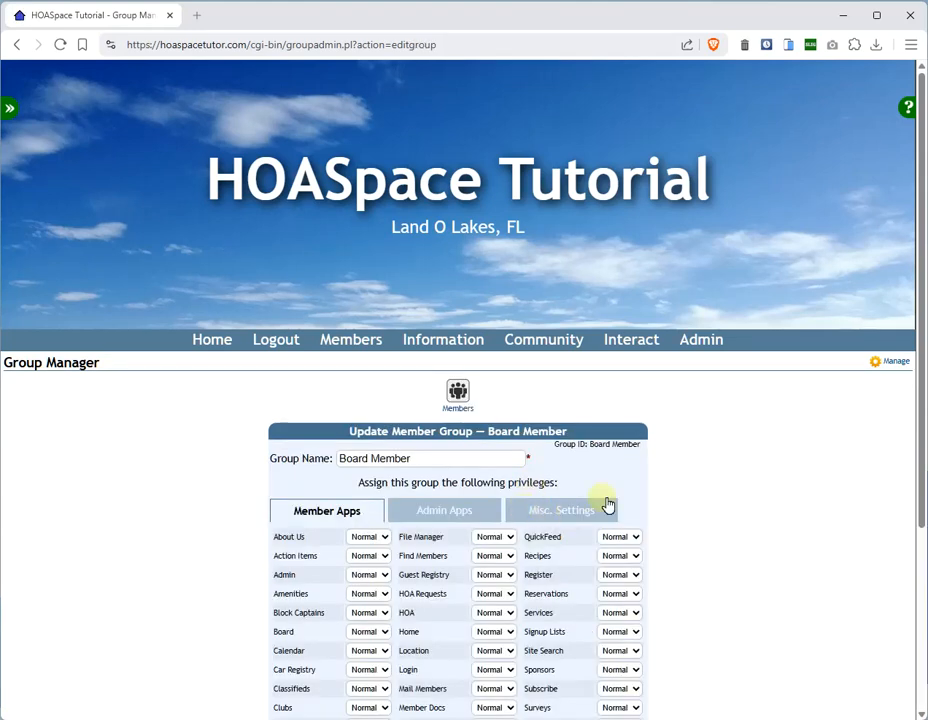
{"action": "scroll", "coordinate": [607, 504], "scroll_direction": "down", "scroll_amount": 3}
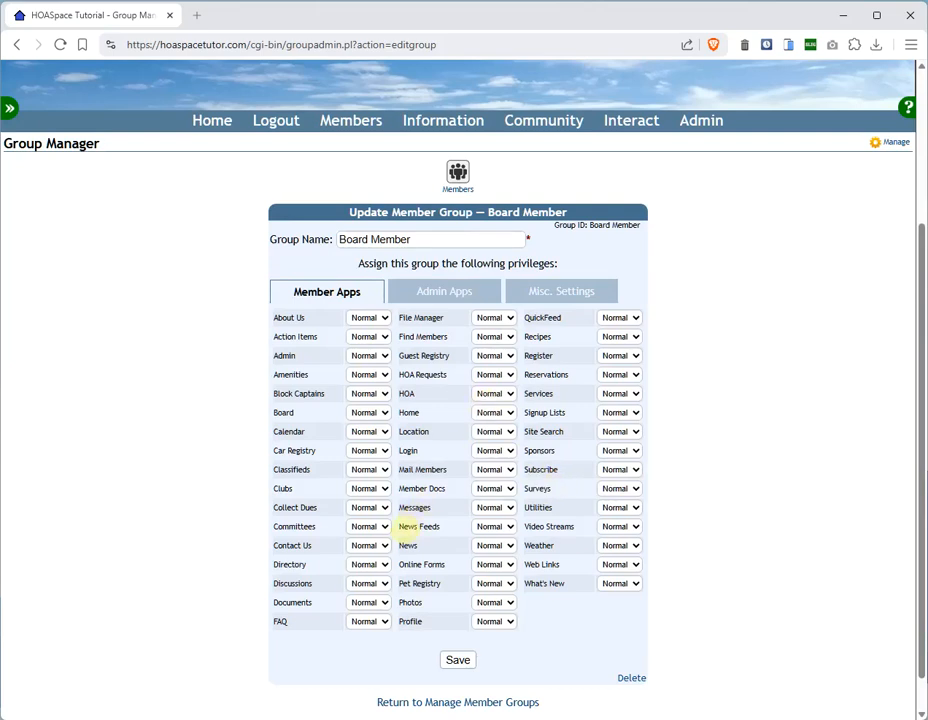
{"action": "left_click", "coordinate": [380, 566]}
{"action": "left_click", "coordinate": [368, 616]}
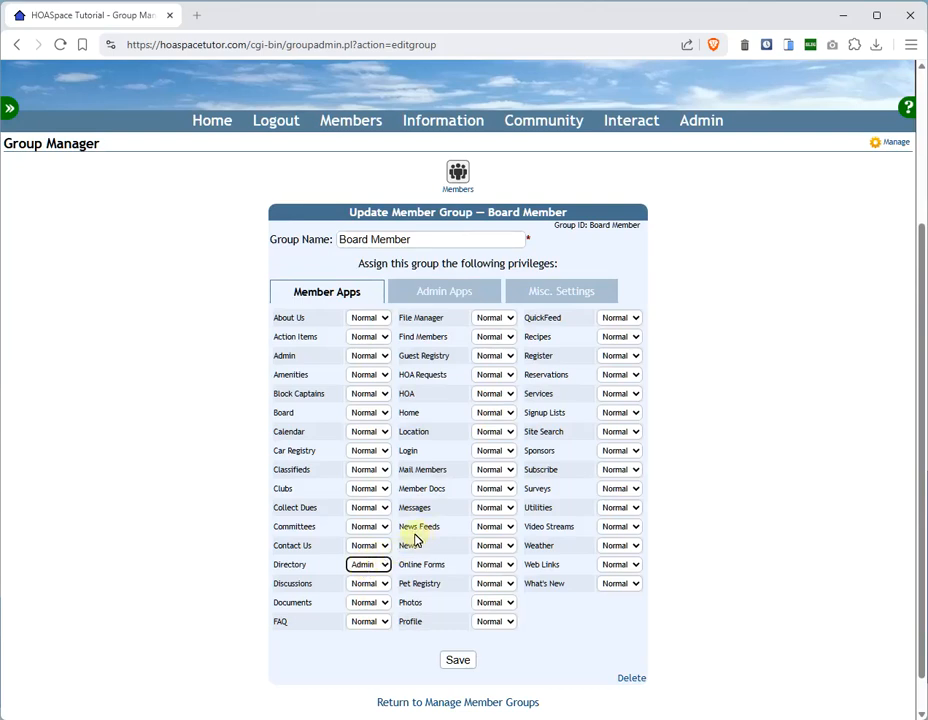
{"action": "left_click", "coordinate": [486, 550]}
{"action": "left_click", "coordinate": [495, 601]}
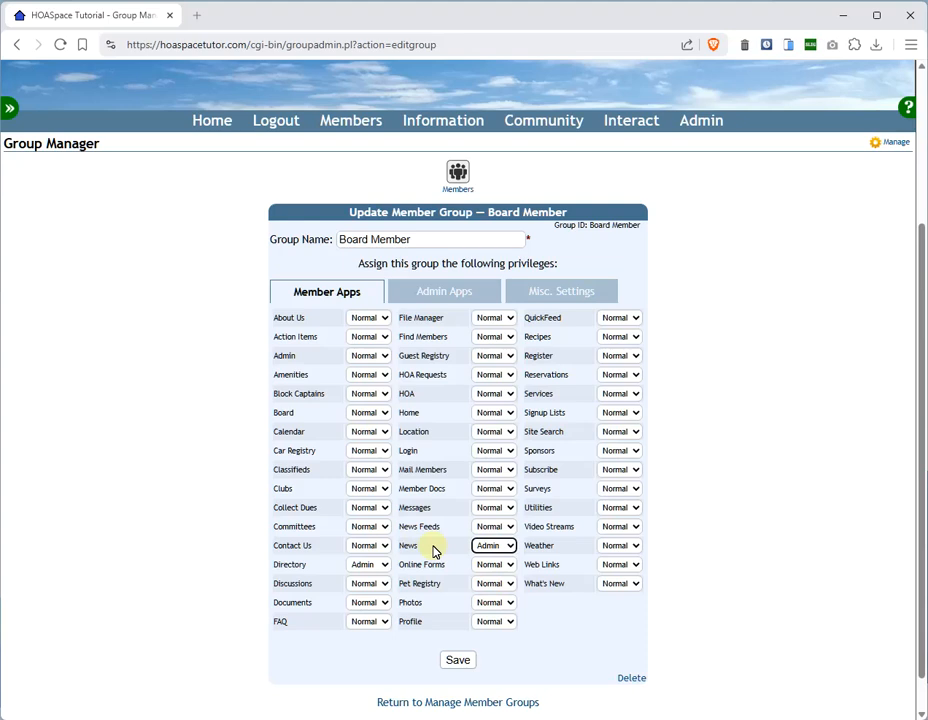
Set the News and Directory access back to Normal and return to the group list without saving.
{"action": "left_click", "coordinate": [488, 549]}
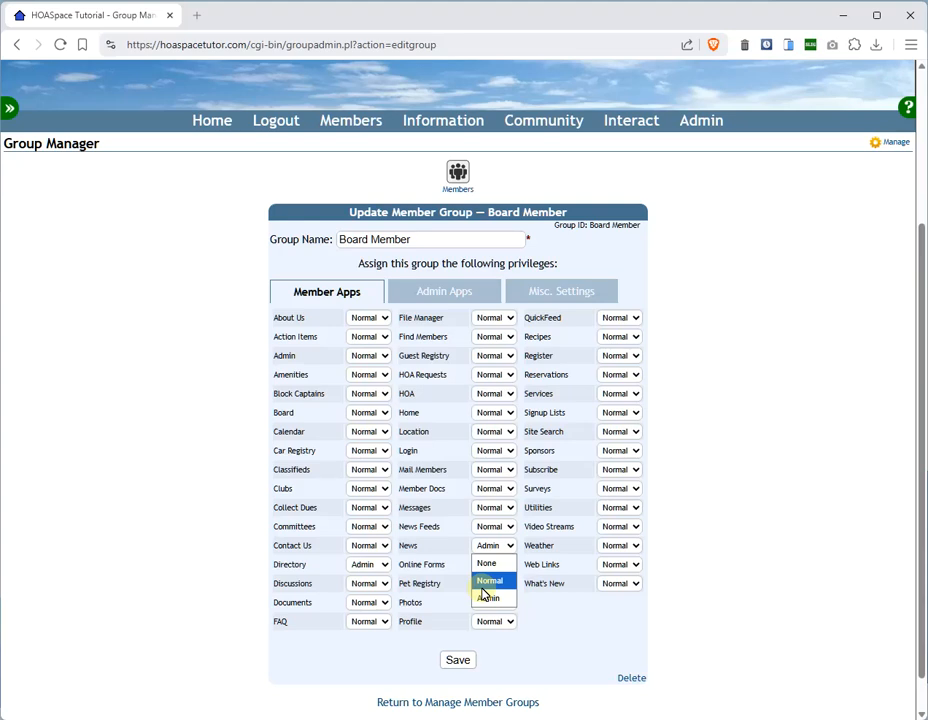
{"action": "left_click", "coordinate": [487, 584]}
{"action": "left_click", "coordinate": [366, 566]}
{"action": "left_click", "coordinate": [365, 599]}
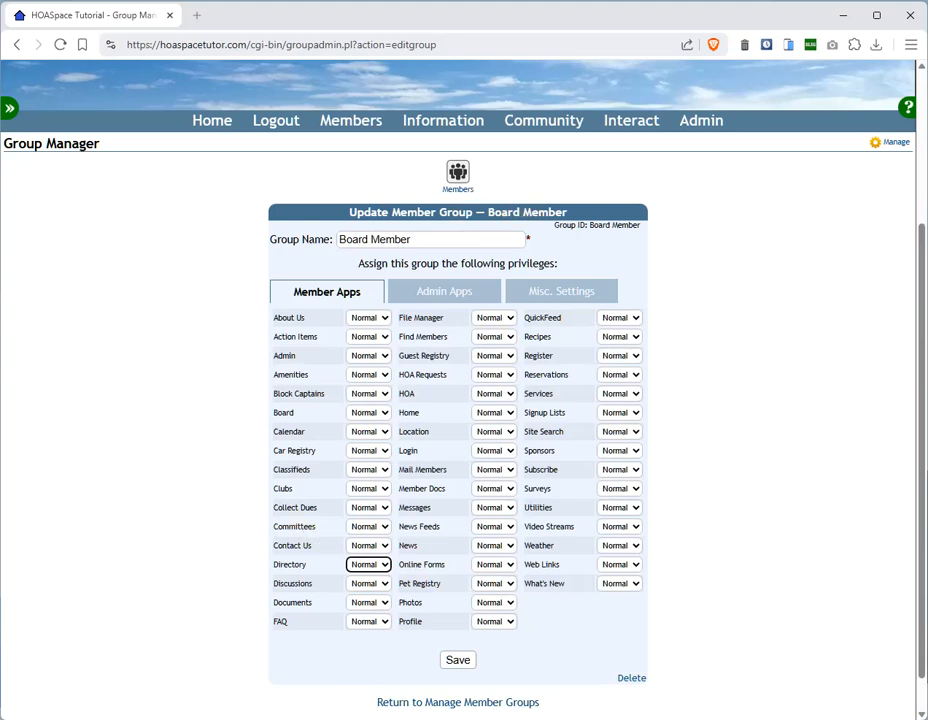
{"action": "left_click", "coordinate": [481, 704]}
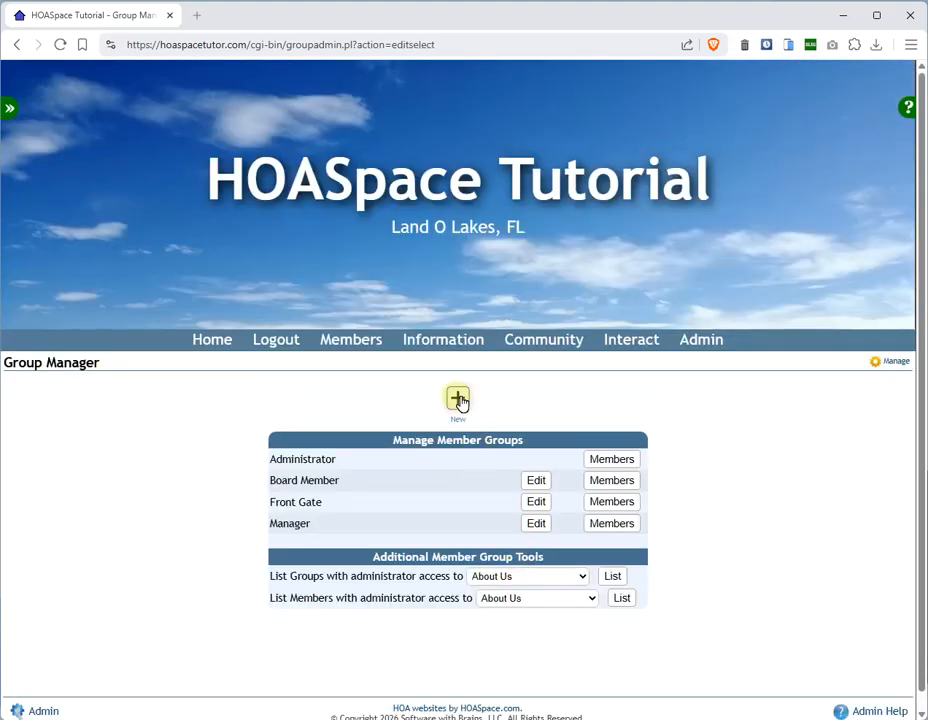
Create a member group named Document Manager with Admin access to the Documents app and save it.
{"action": "left_click", "coordinate": [458, 399]}
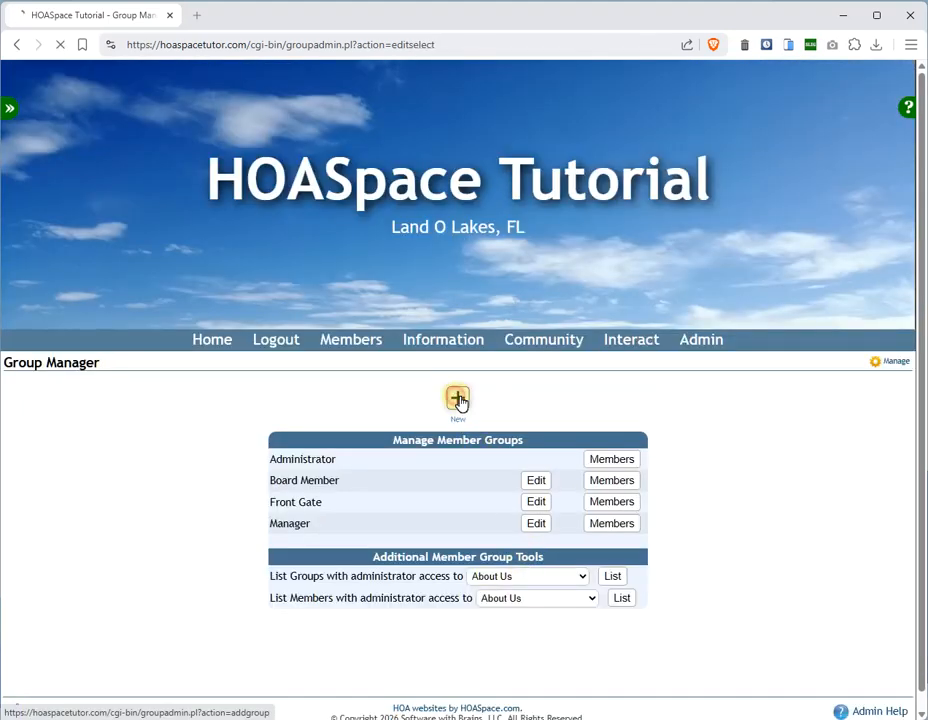
{"action": "left_click", "coordinate": [410, 416]}
{"action": "type", "text": "Document"}
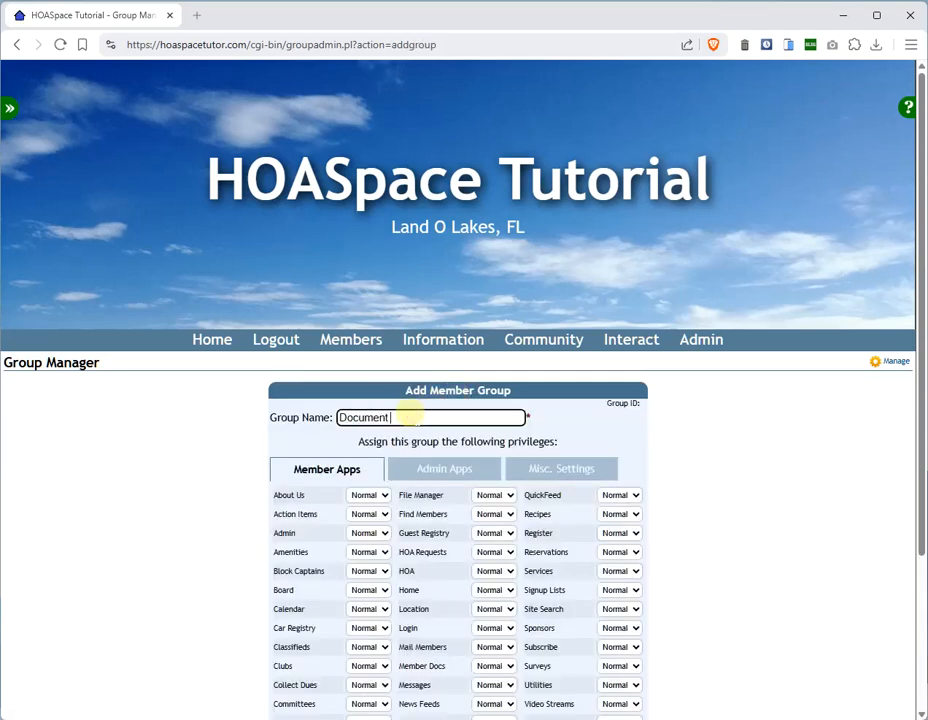
{"action": "type", "text": " Manager"}
{"action": "scroll", "coordinate": [543, 410], "scroll_direction": "down", "scroll_amount": 3}
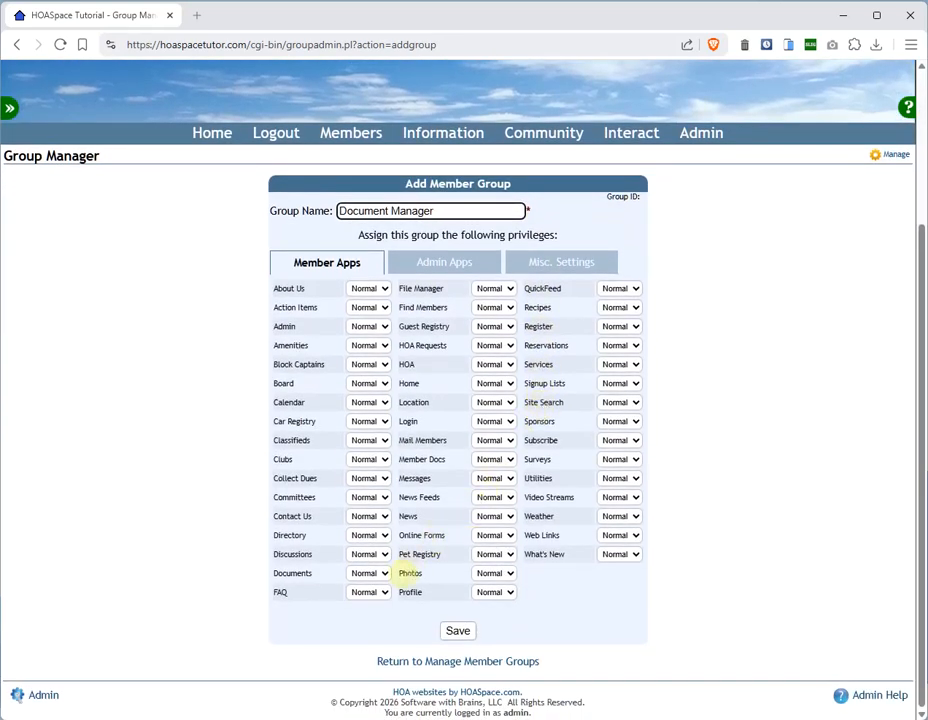
{"action": "left_click", "coordinate": [378, 577]}
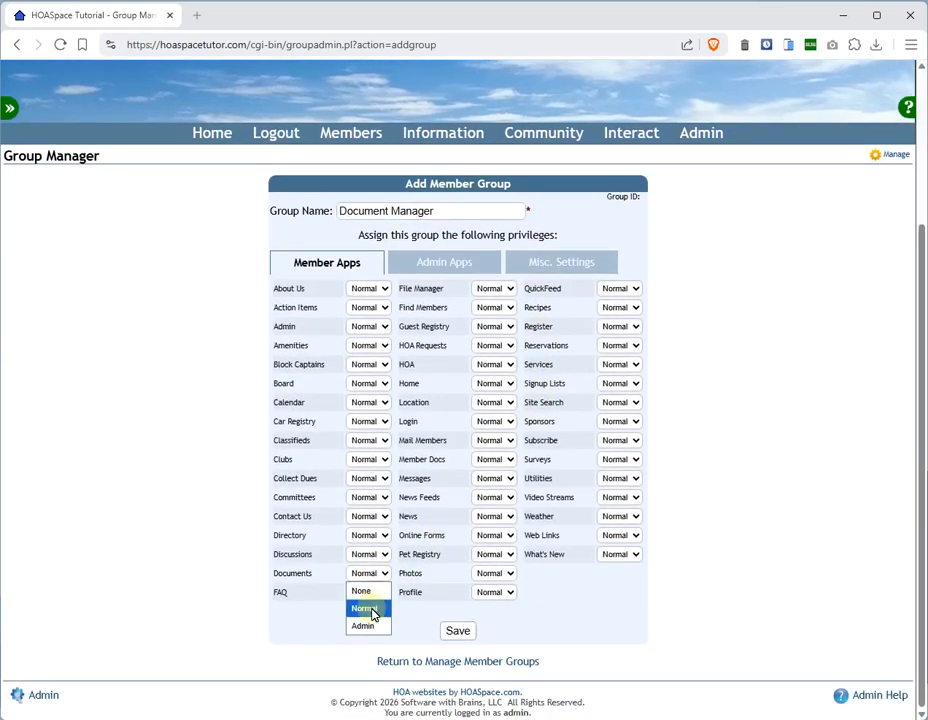
{"action": "left_click", "coordinate": [370, 629]}
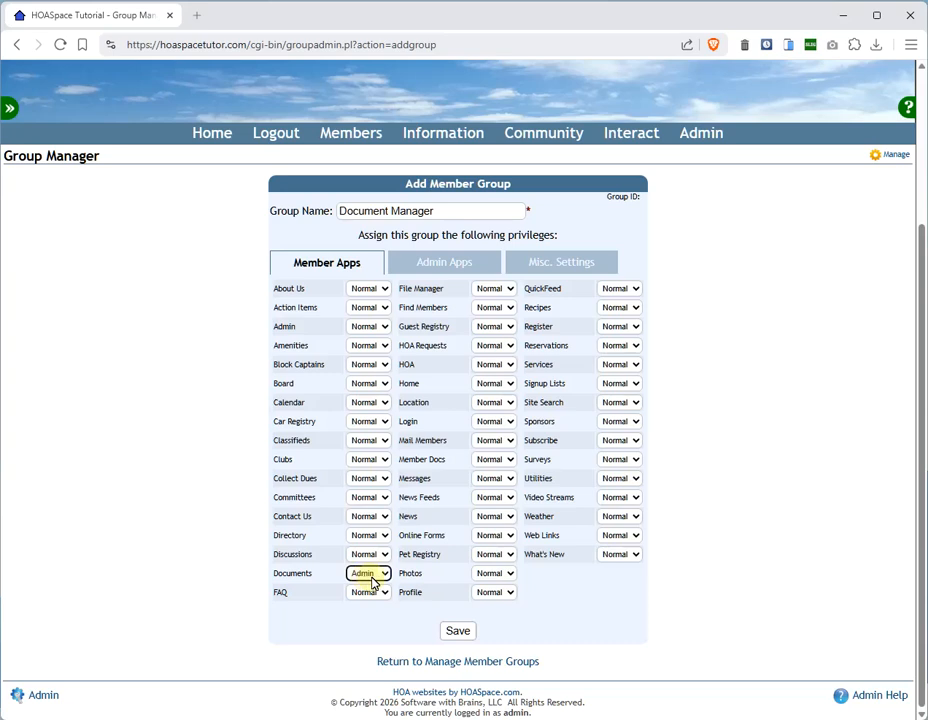
{"action": "left_click", "coordinate": [458, 633]}
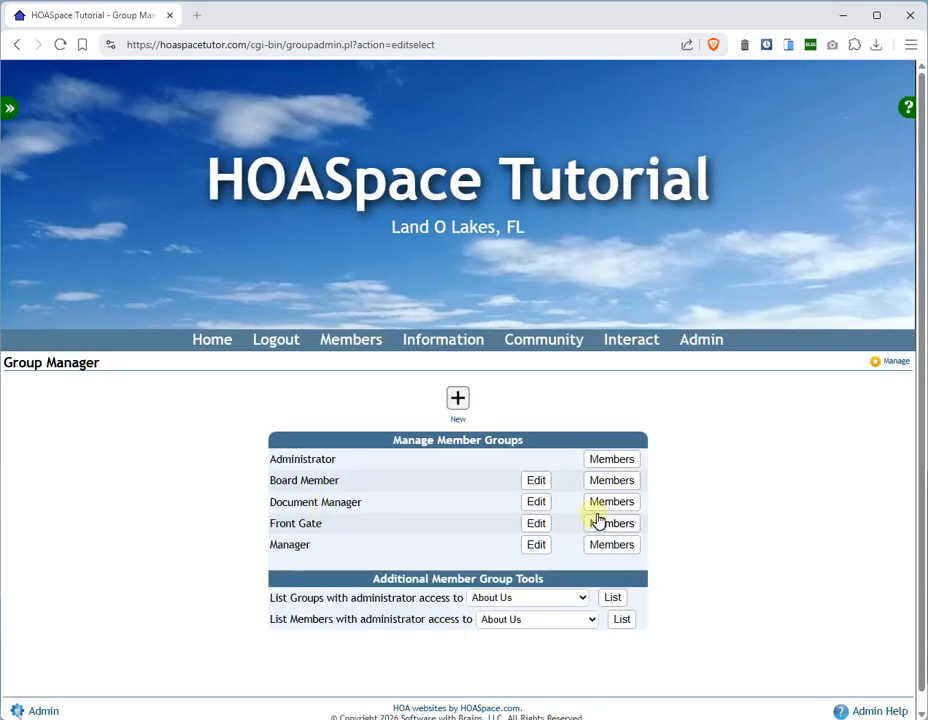
Try selecting the demo user as a Document Manager group member, and return to the group list without saving.
{"action": "left_click", "coordinate": [597, 521]}
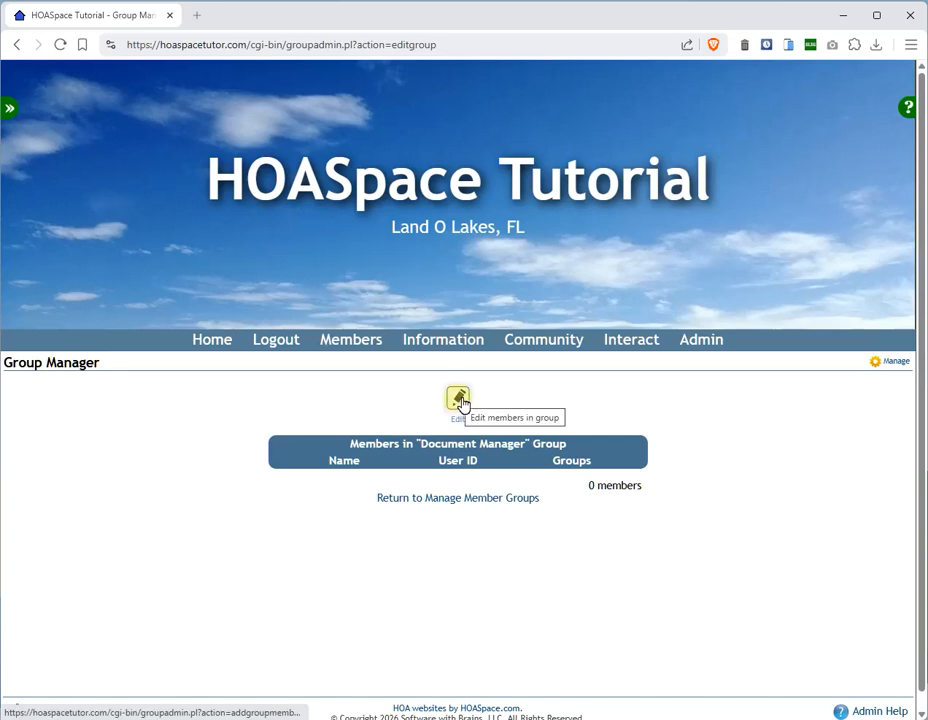
{"action": "left_click", "coordinate": [460, 402]}
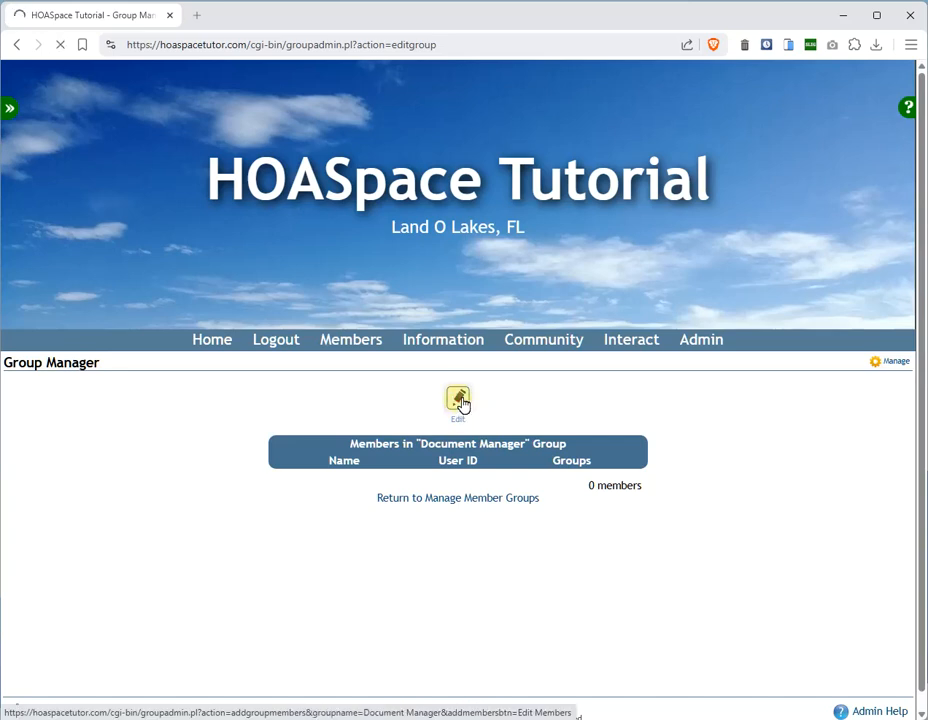
{"action": "left_click", "coordinate": [298, 478]}
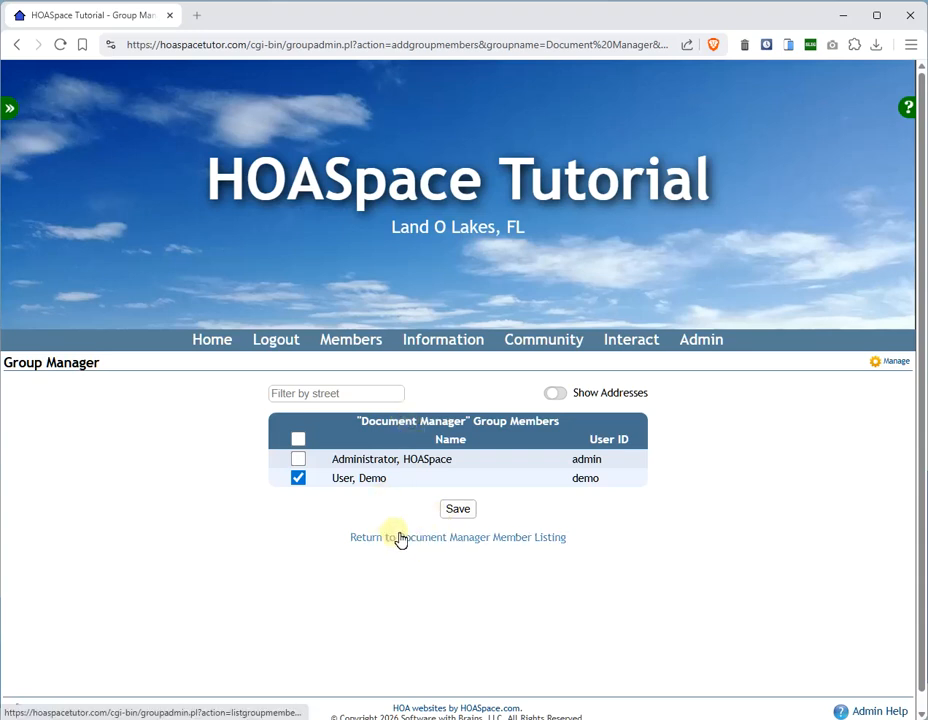
{"action": "mouse_move", "coordinate": [362, 343]}
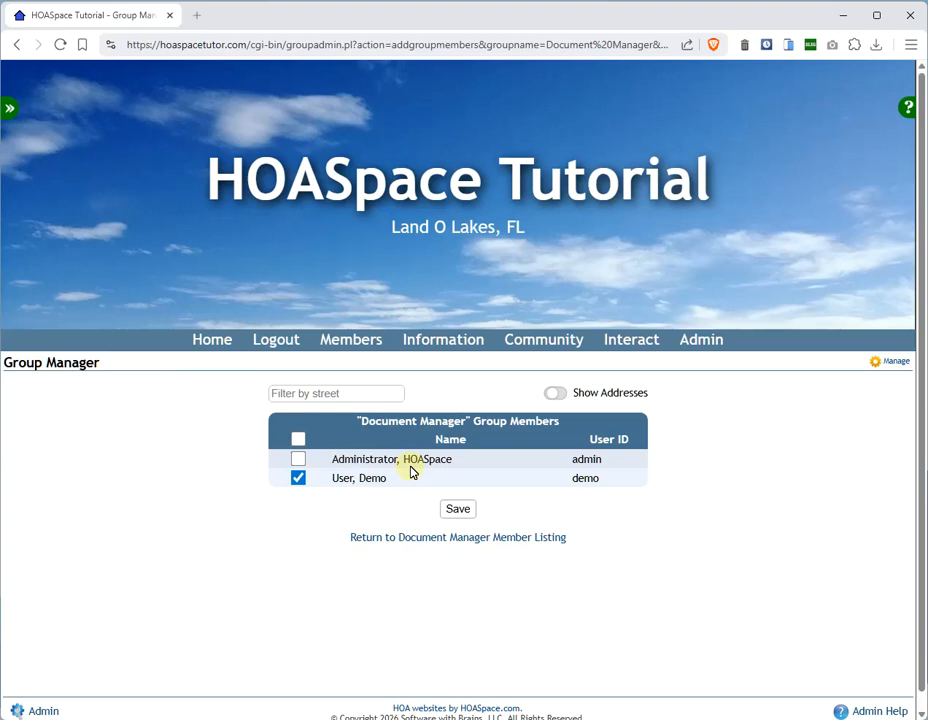
{"action": "left_click", "coordinate": [426, 541]}
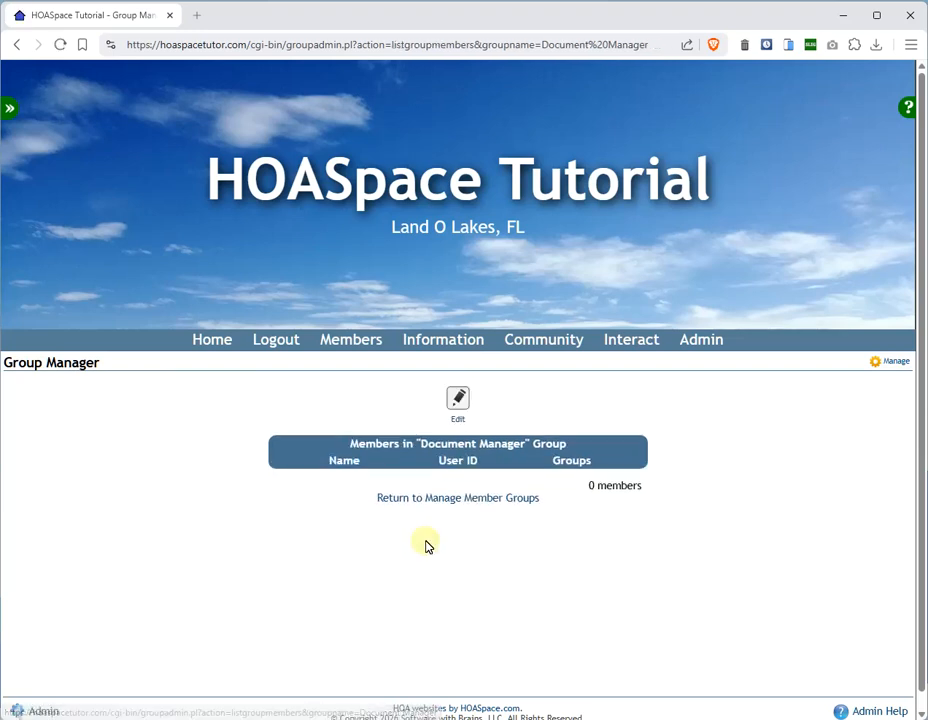
{"action": "left_click", "coordinate": [460, 500]}
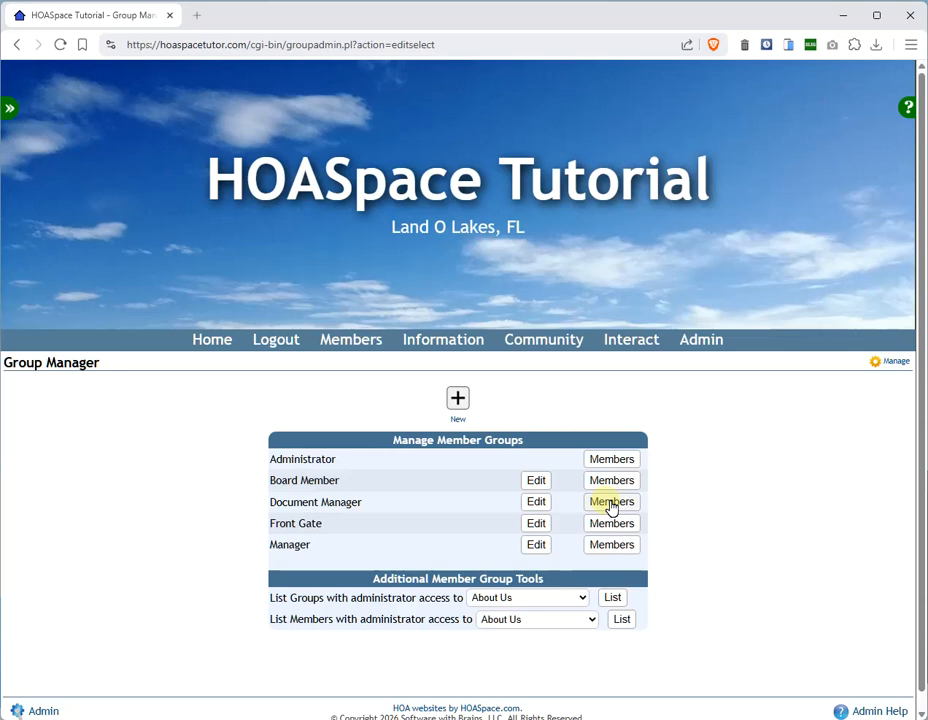
Open the Document Manager group's member selection by way of its group editing page.
{"action": "left_click", "coordinate": [538, 508]}
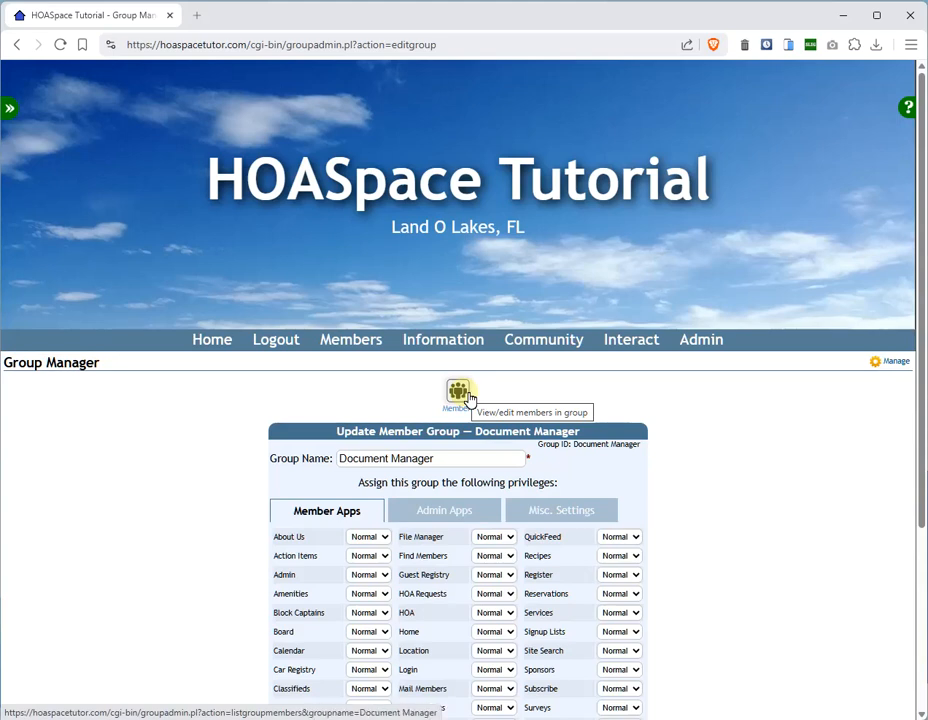
{"action": "left_click", "coordinate": [466, 396]}
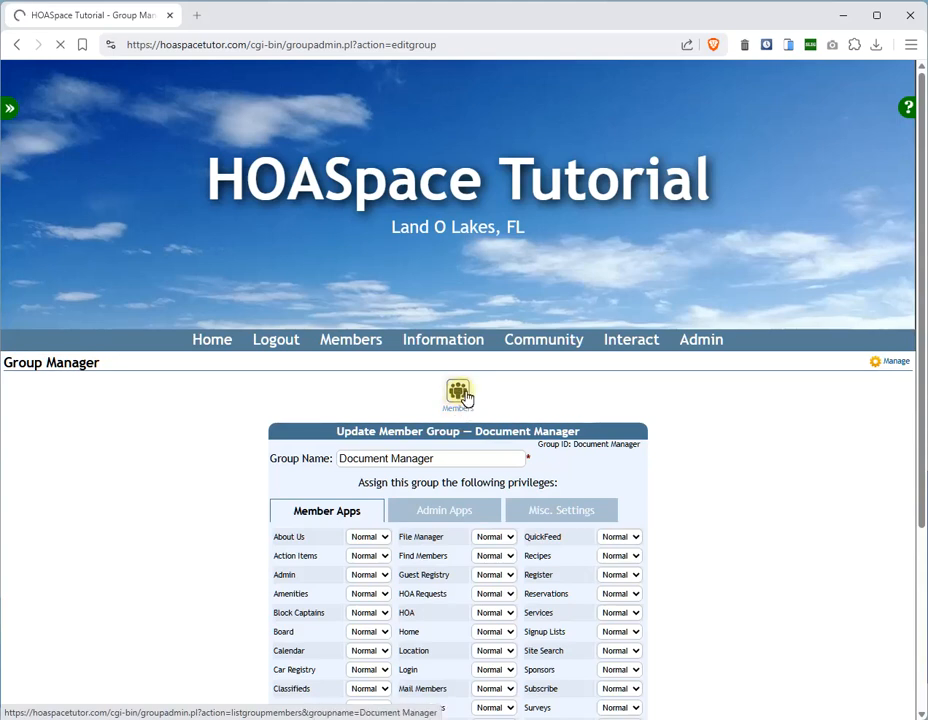
{"action": "left_click", "coordinate": [459, 400]}
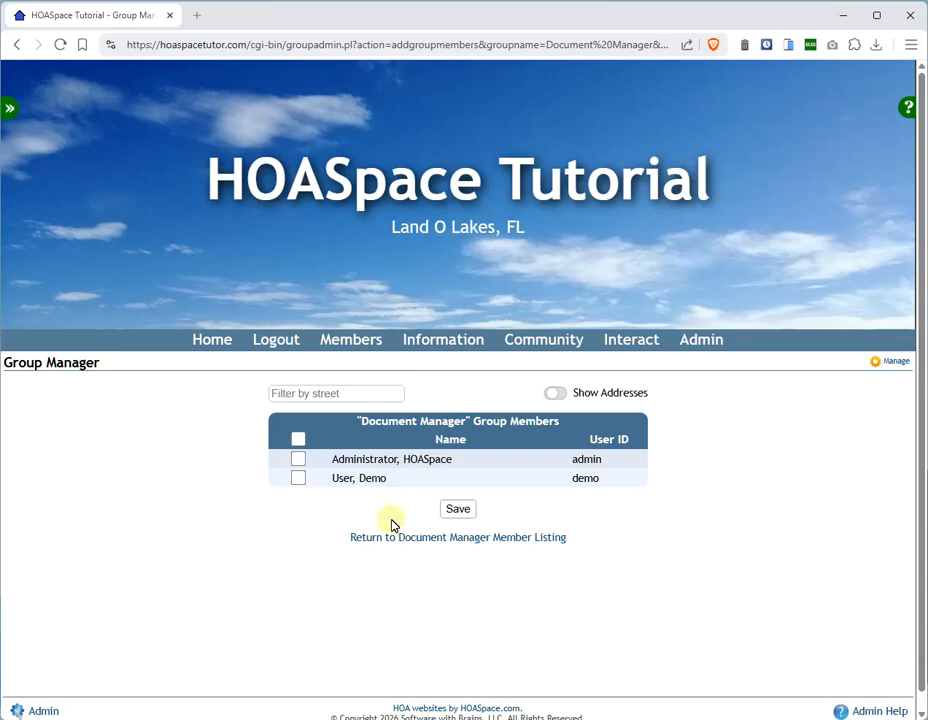
Open the demo user's profile from the member directory and show its member group assignments.
{"action": "mouse_move", "coordinate": [350, 350]}
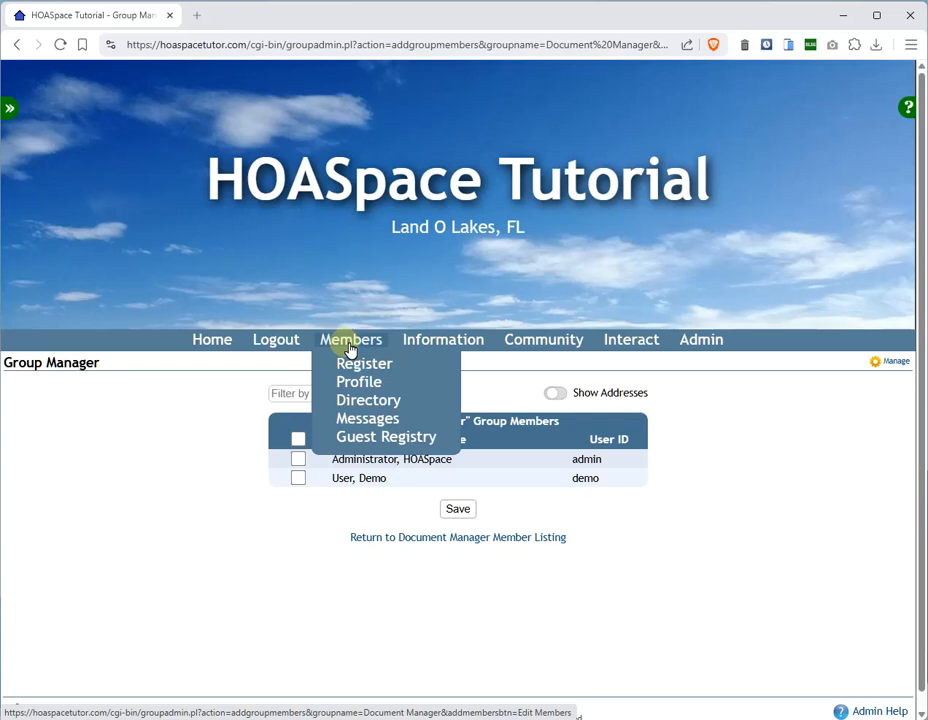
{"action": "left_click", "coordinate": [352, 403]}
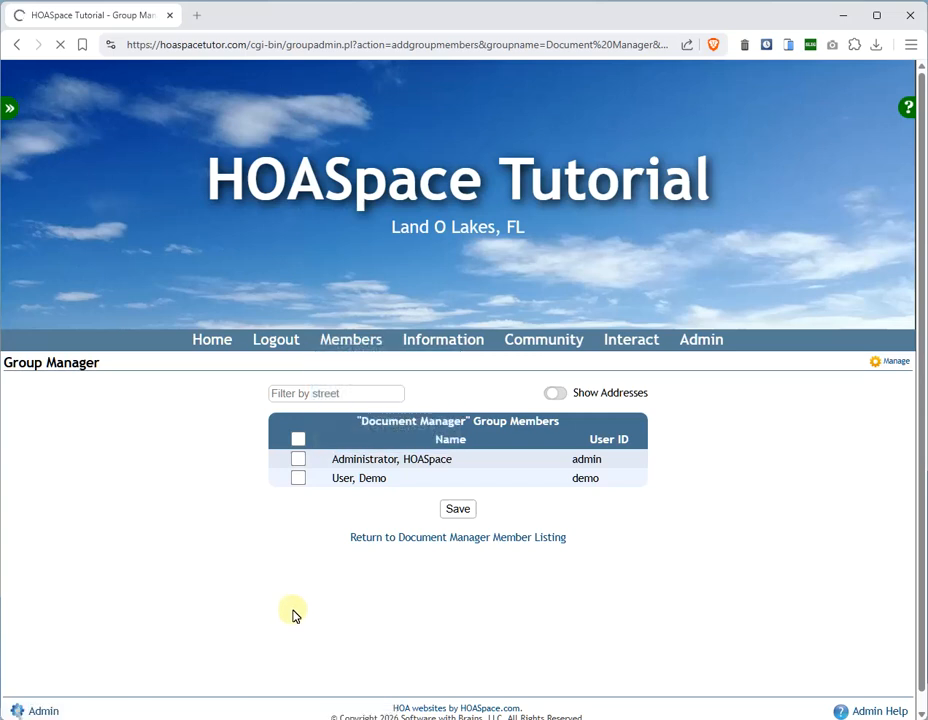
{"action": "left_click", "coordinate": [233, 570]}
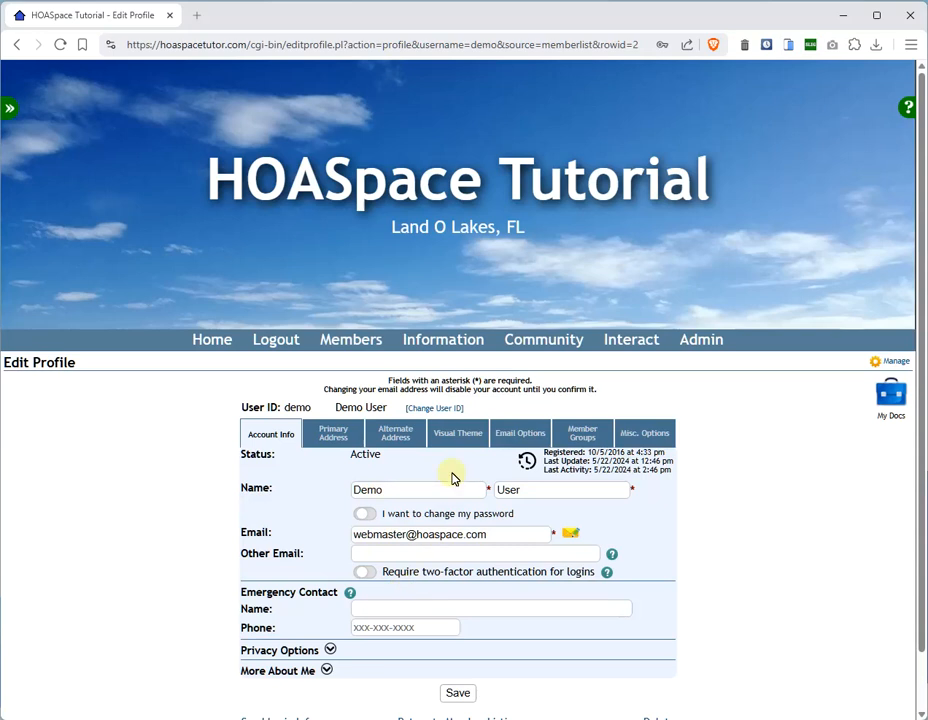
{"action": "left_click", "coordinate": [580, 445]}
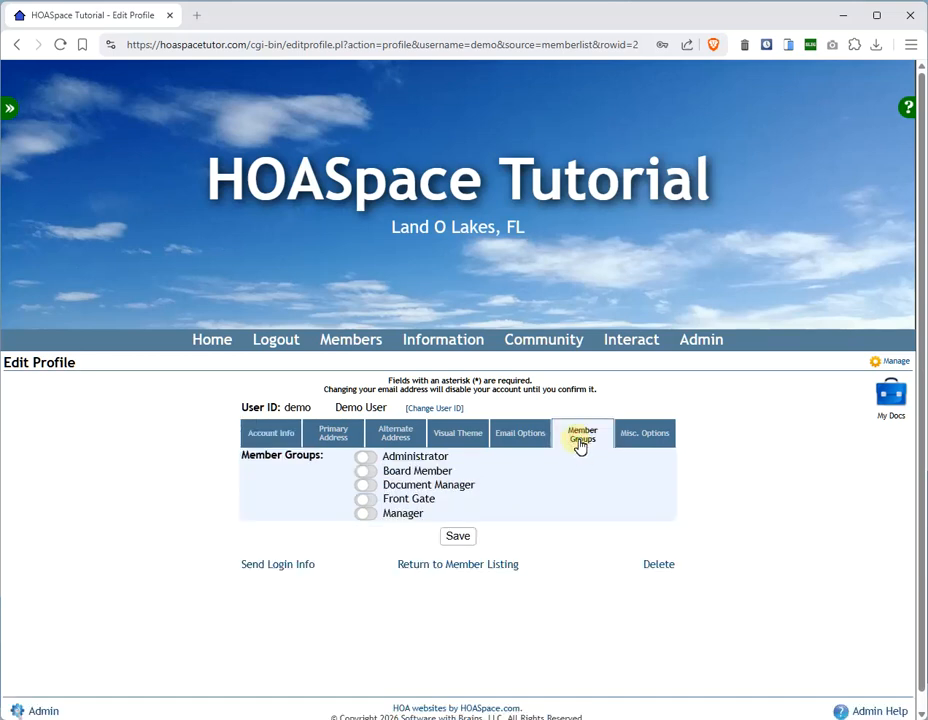
Try turning on Document Manager membership for the demo user, and switch Administrator membership on and off again.
{"action": "left_click", "coordinate": [372, 488]}
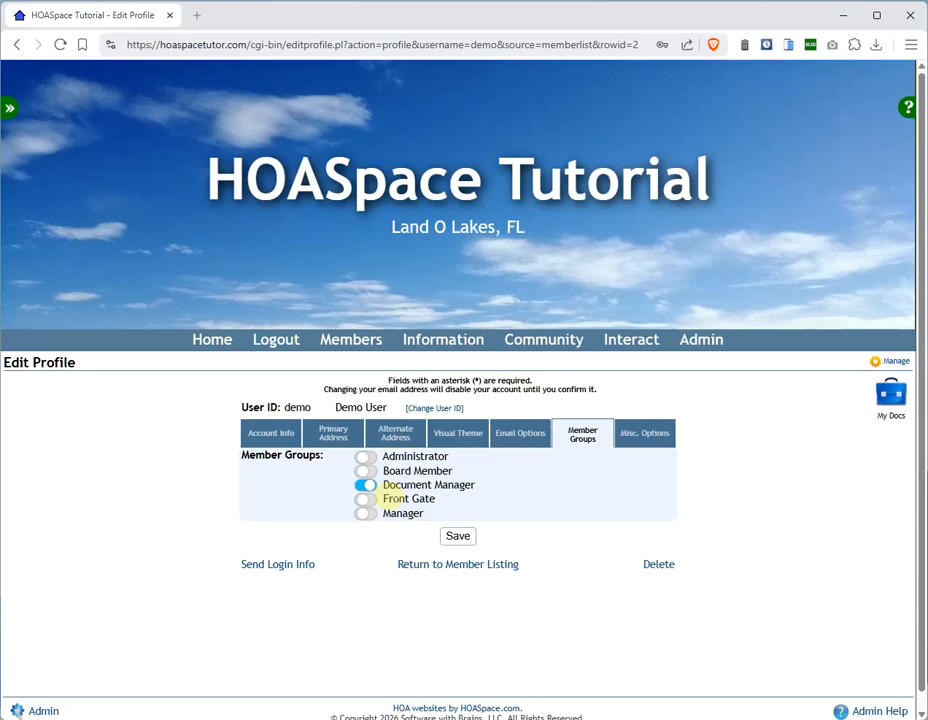
{"action": "left_click", "coordinate": [369, 457]}
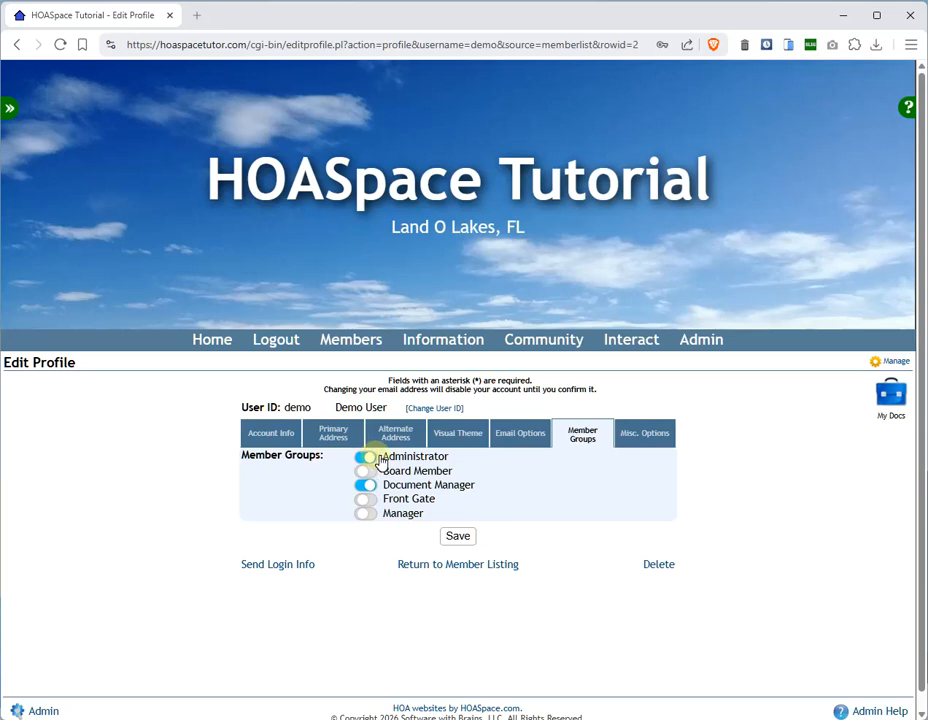
{"action": "left_click", "coordinate": [371, 458]}
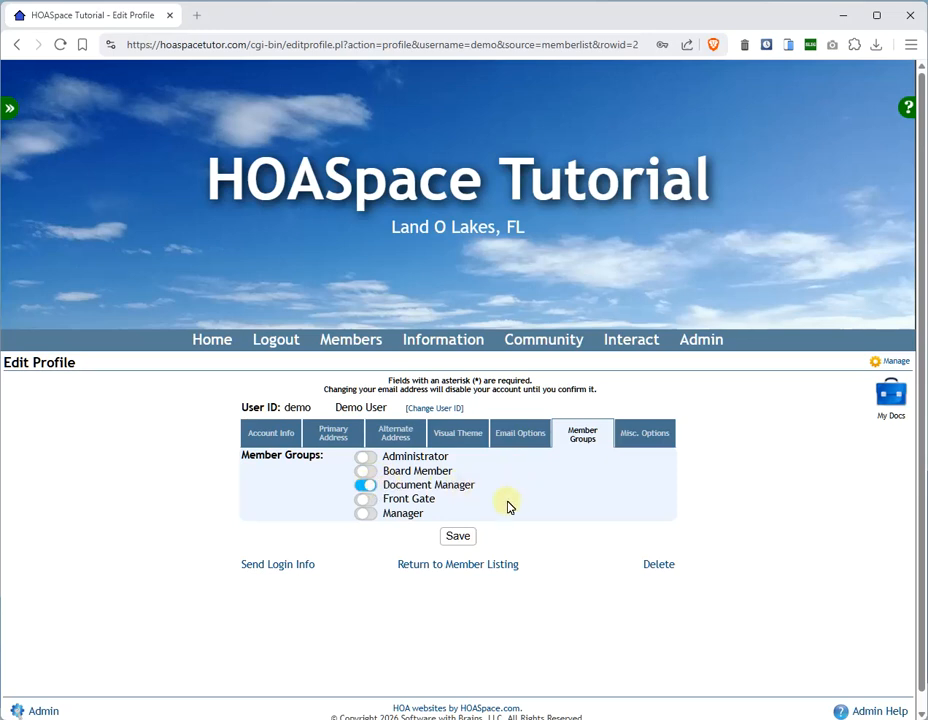
Go to the Group Manager, view the blank form for adding a member group, and return to the group list.
{"action": "left_click", "coordinate": [712, 345]}
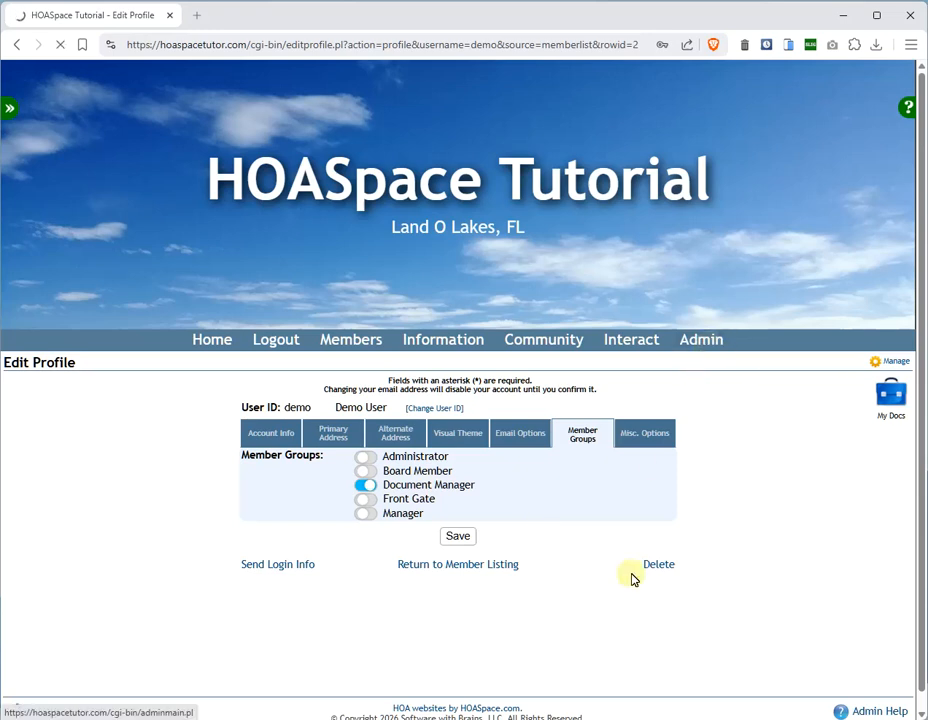
{"action": "scroll", "coordinate": [600, 565], "scroll_direction": "down", "scroll_amount": 3}
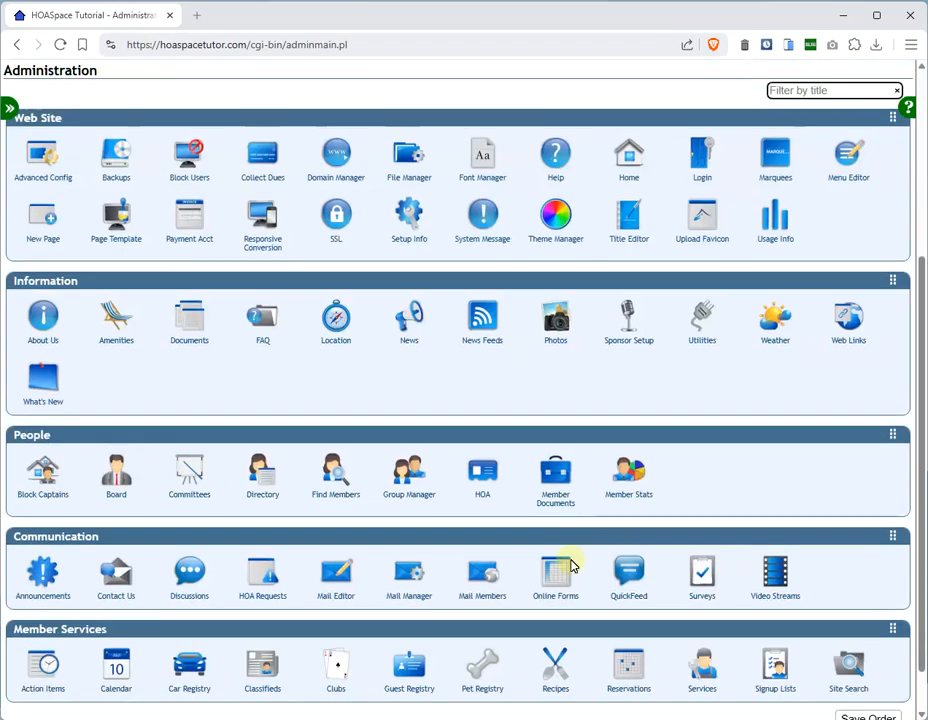
{"action": "left_click", "coordinate": [405, 478]}
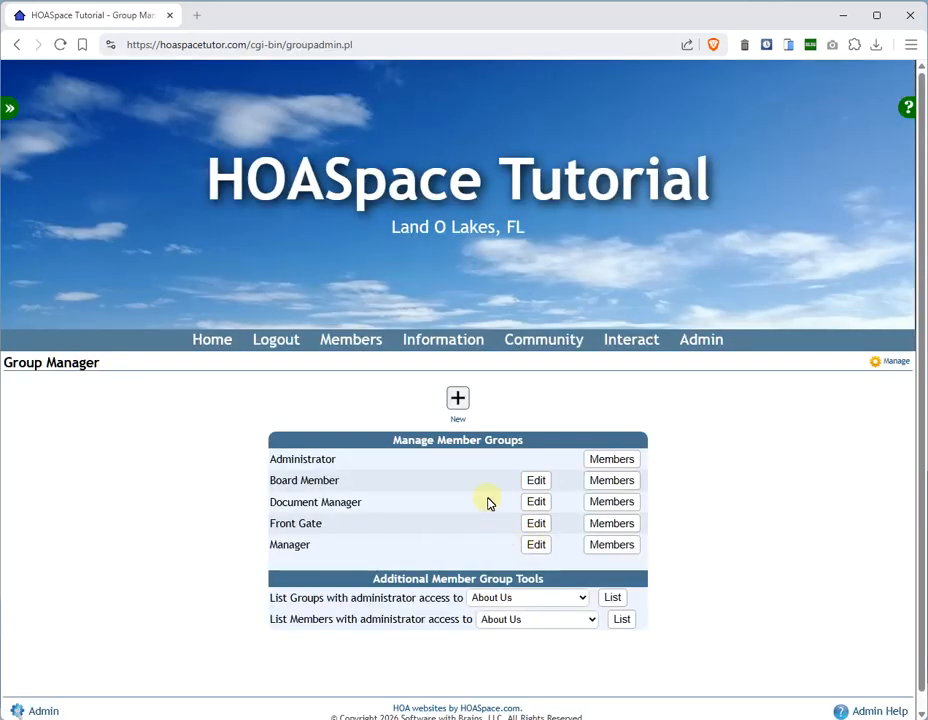
{"action": "left_click", "coordinate": [457, 402]}
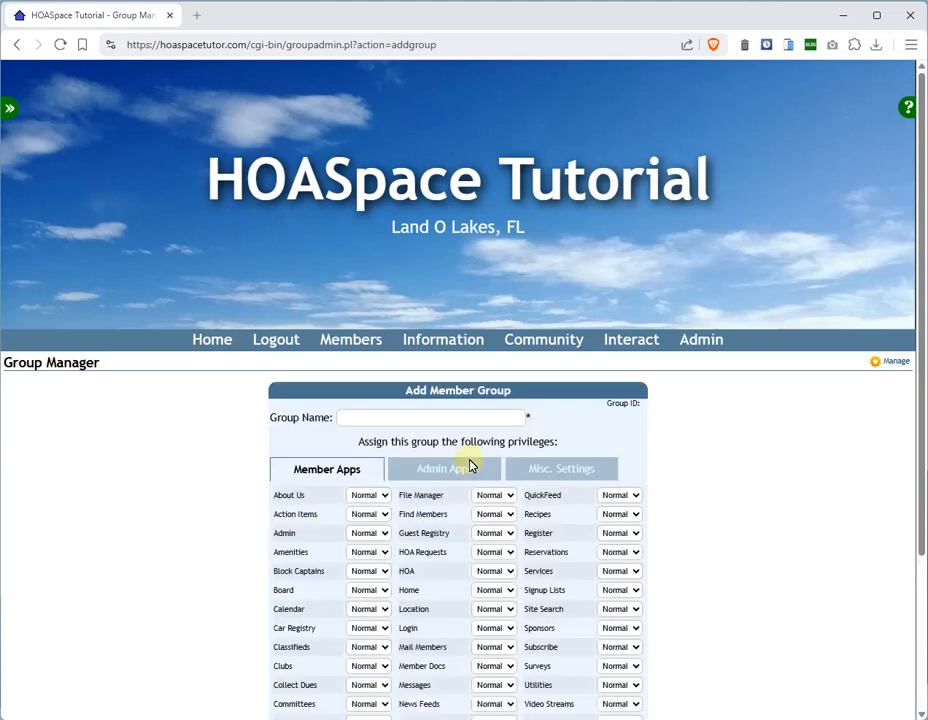
{"action": "left_click", "coordinate": [447, 418]}
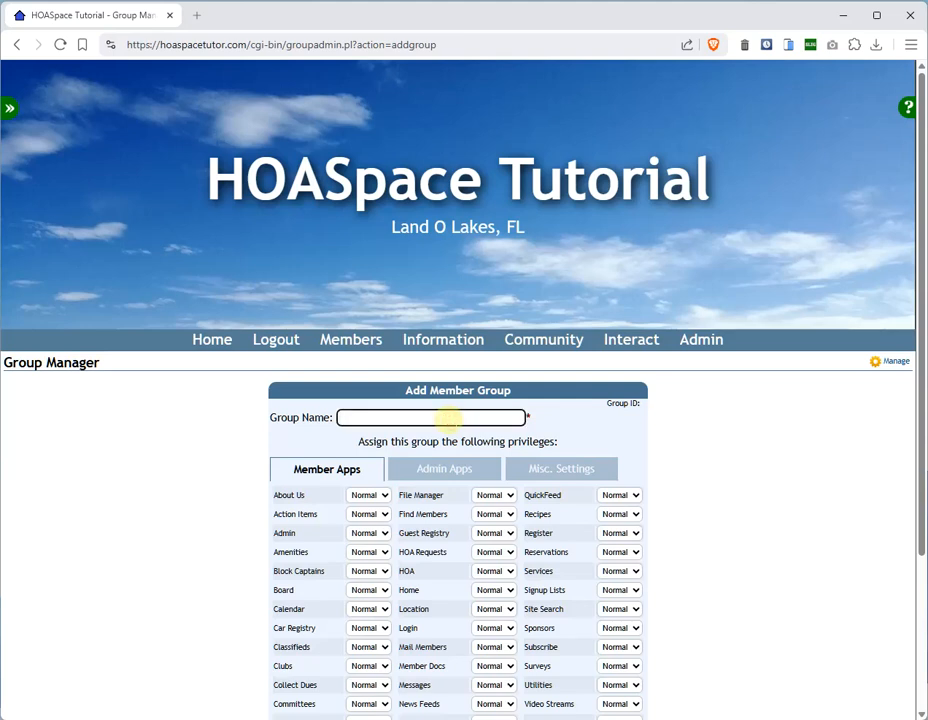
{"action": "left_click", "coordinate": [16, 44]}
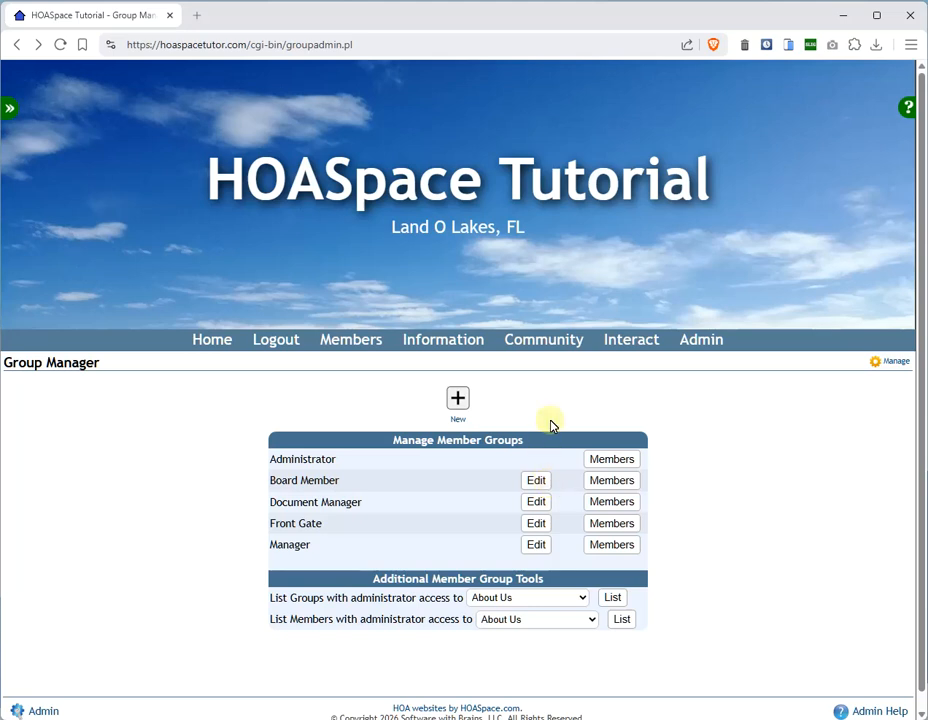
Open the community Documents page and bring up Sample Document in the HOA category for editing.
{"action": "mouse_move", "coordinate": [555, 344]}
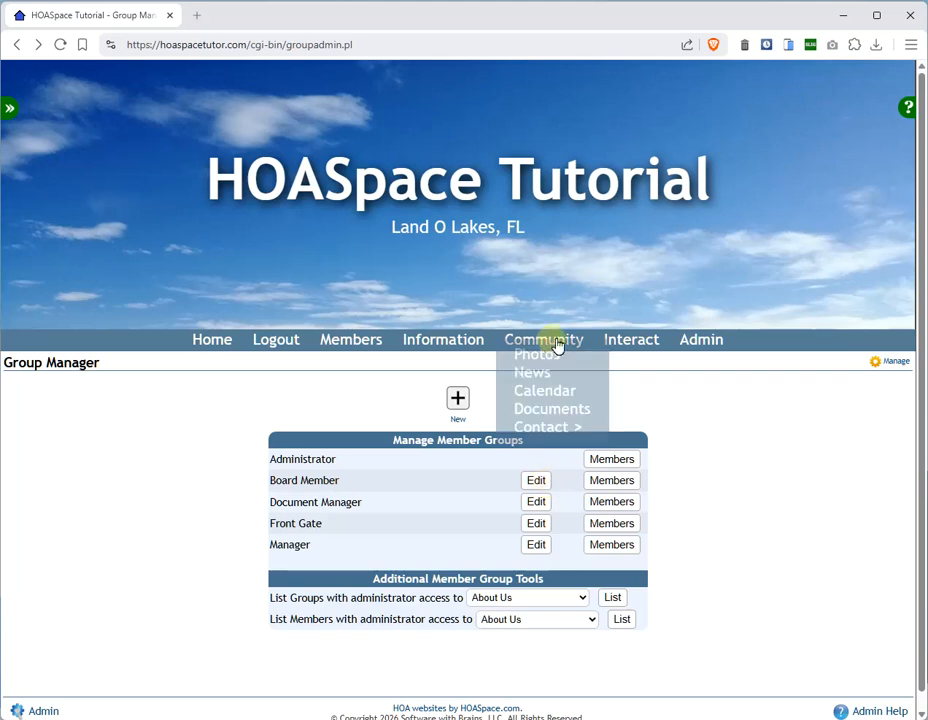
{"action": "left_click", "coordinate": [540, 422]}
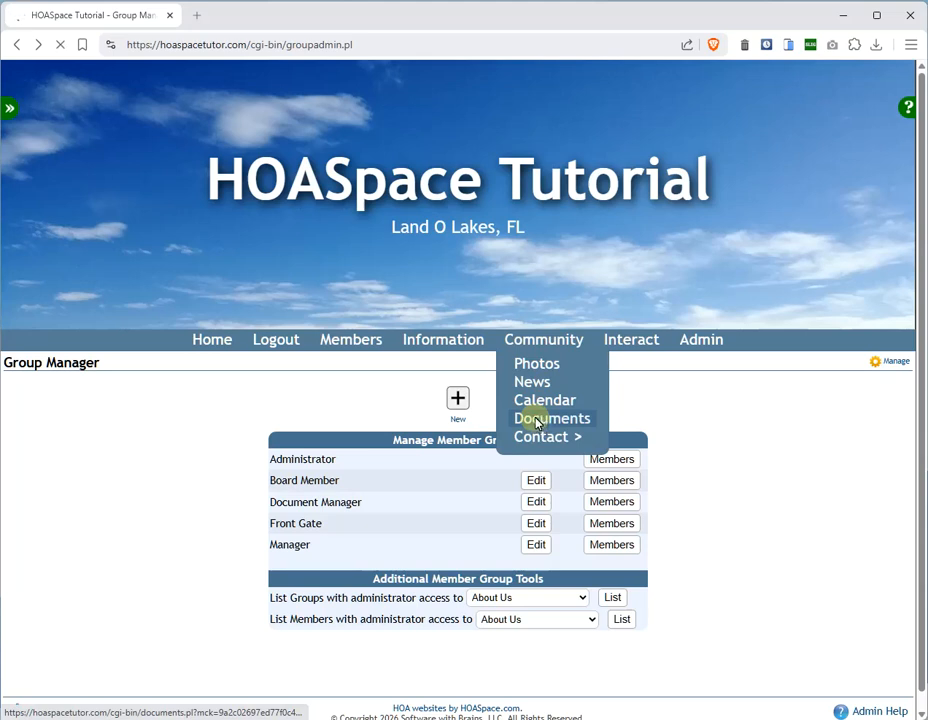
{"action": "scroll", "coordinate": [501, 527], "scroll_direction": "down", "scroll_amount": 3}
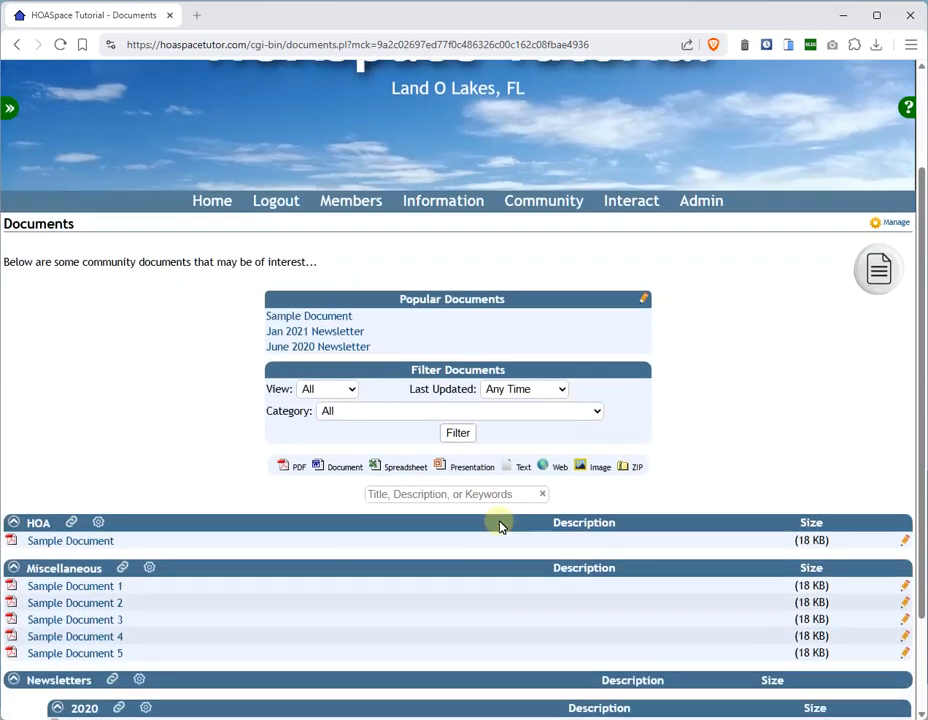
{"action": "scroll", "coordinate": [90, 522], "scroll_direction": "up", "scroll_amount": 1}
{"action": "scroll", "coordinate": [92, 574], "scroll_direction": "down", "scroll_amount": 2}
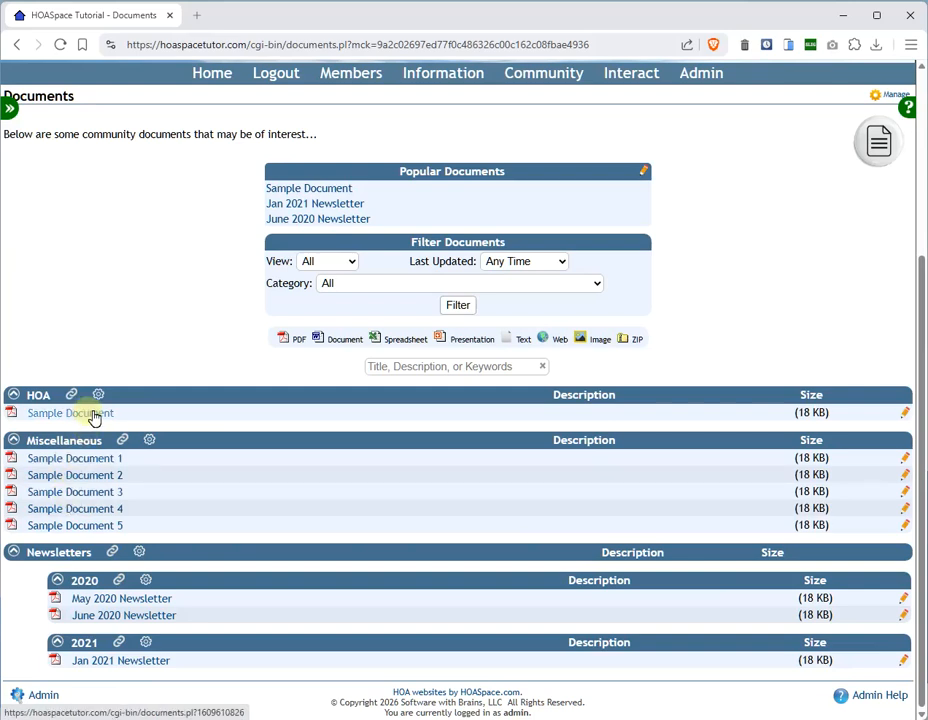
{"action": "left_click", "coordinate": [907, 416]}
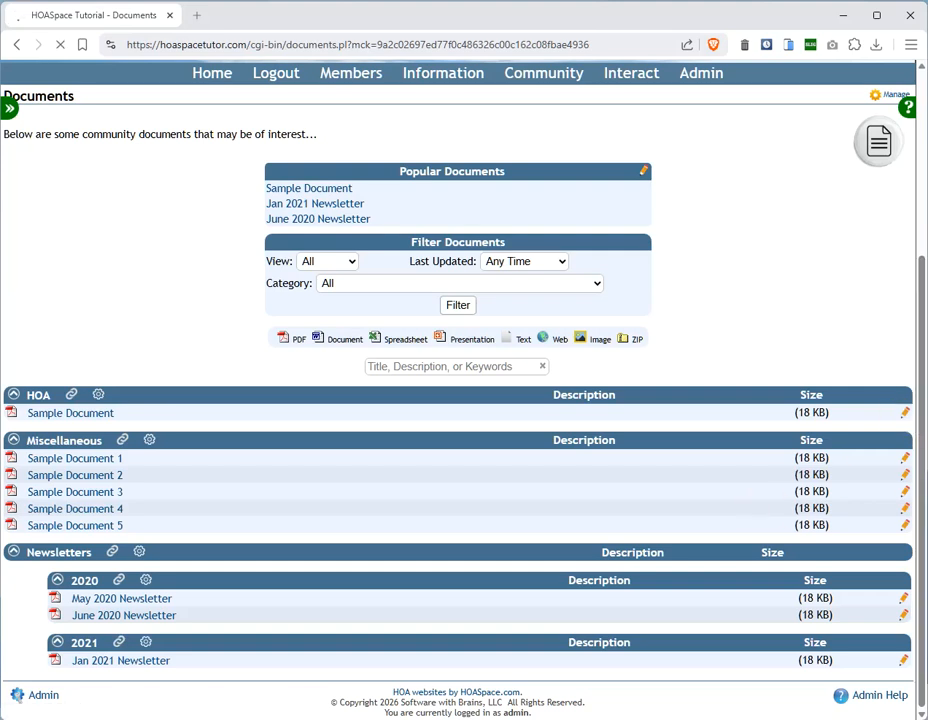
{"action": "scroll", "coordinate": [503, 470], "scroll_direction": "down", "scroll_amount": 3}
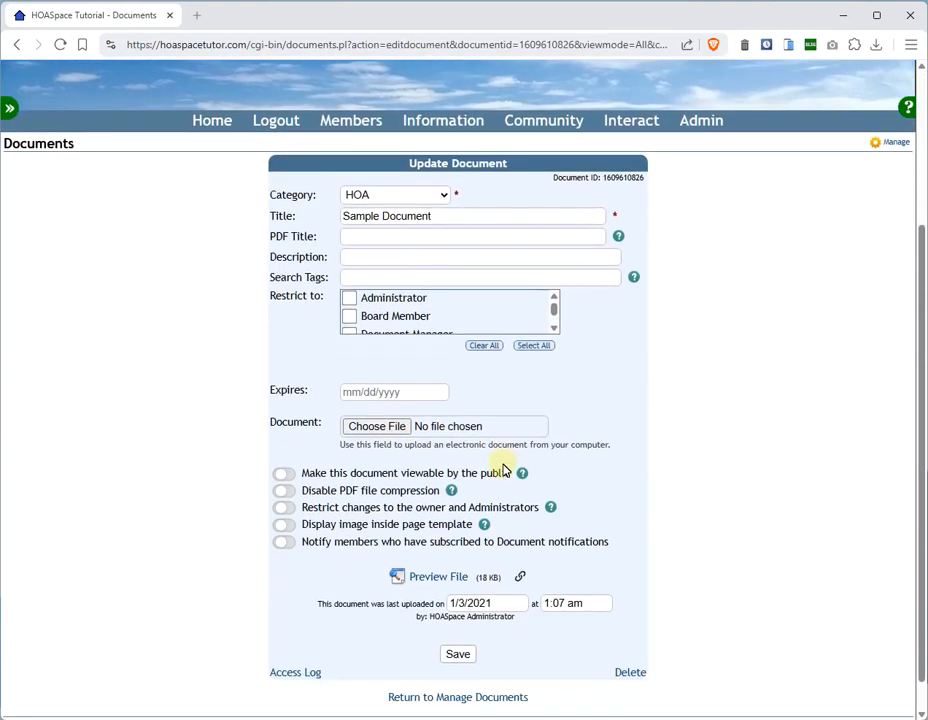
Try restricting Sample Document to the Board Member group, and return to the Documents page without saving.
{"action": "left_click_drag", "start_coordinate": [269, 296], "coordinate": [331, 301]}
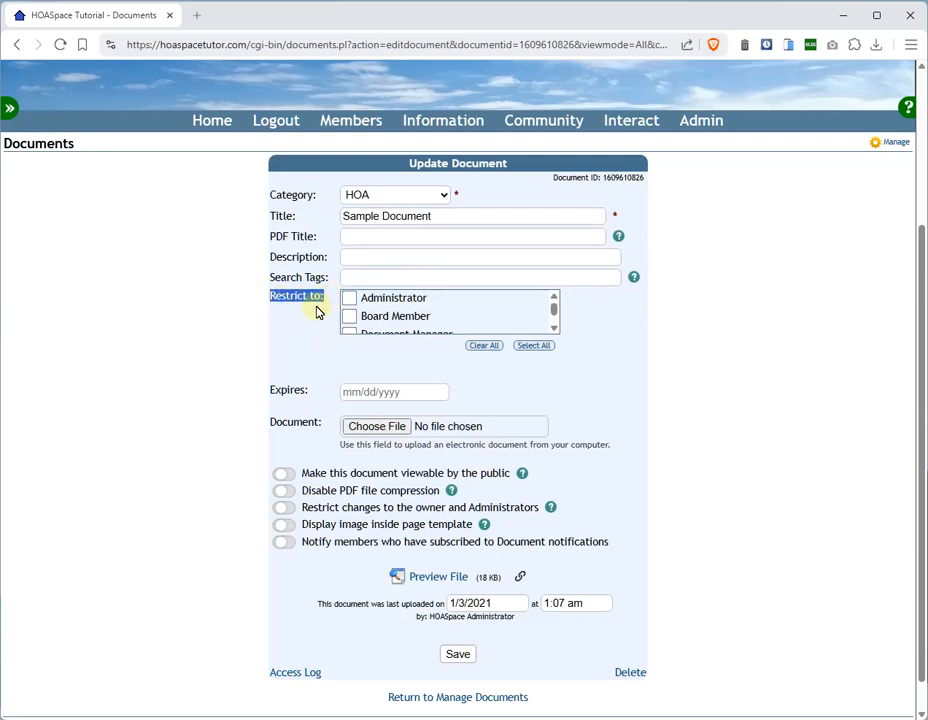
{"action": "left_click", "coordinate": [316, 311]}
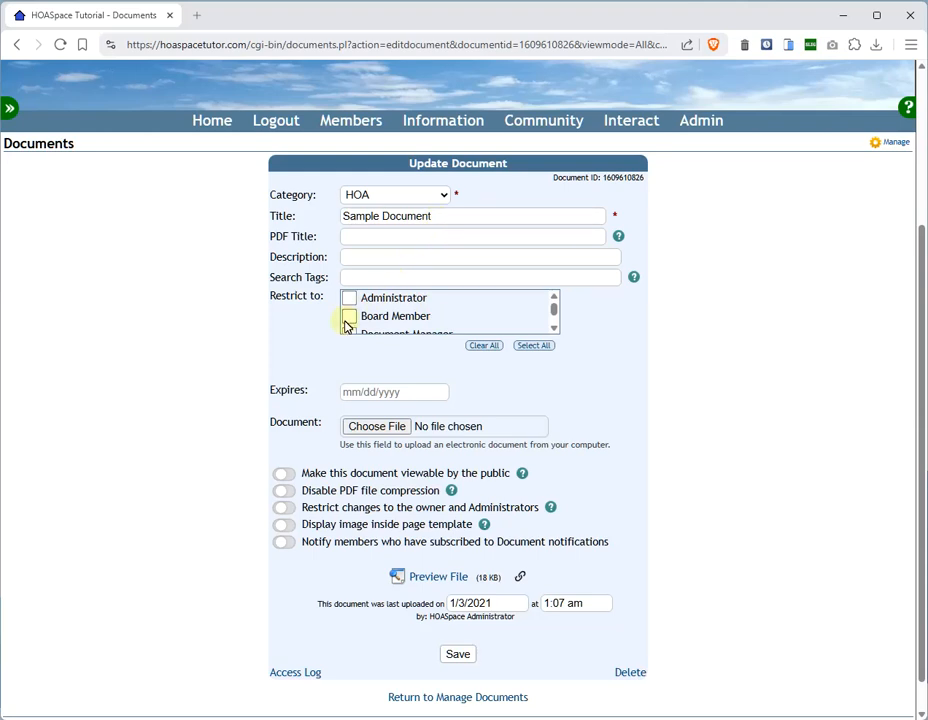
{"action": "left_click", "coordinate": [350, 318]}
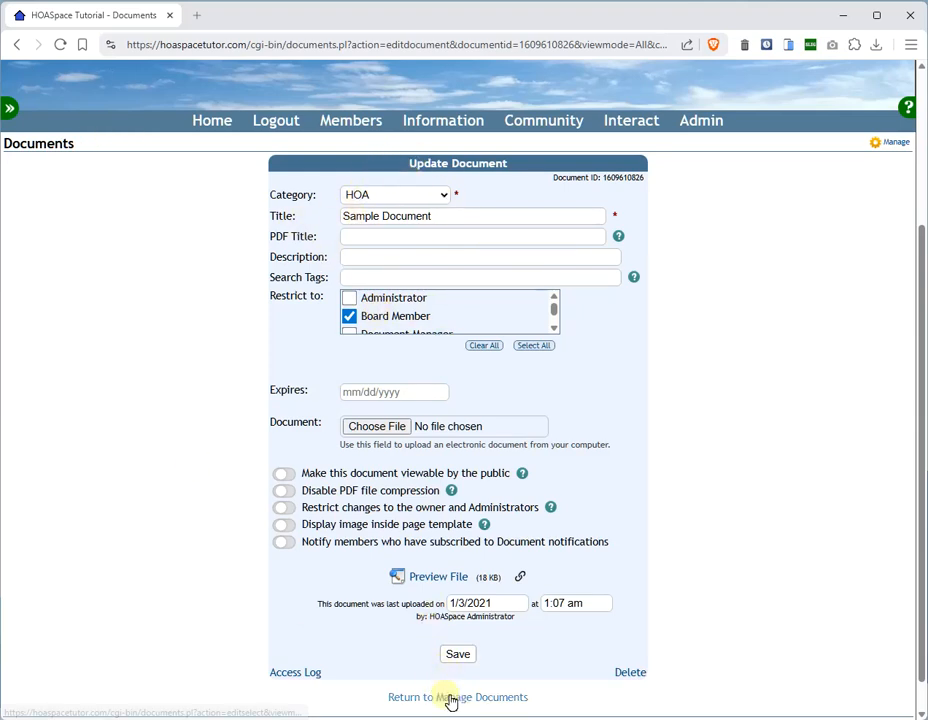
{"action": "left_click", "coordinate": [553, 198]}
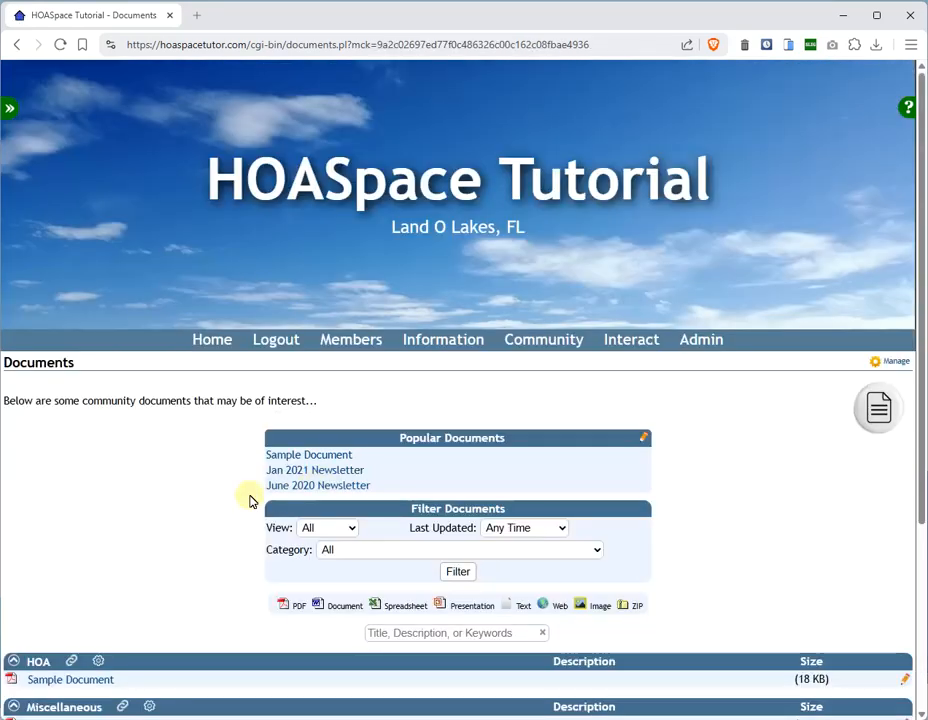
{"action": "scroll", "coordinate": [200, 420], "scroll_direction": "down", "scroll_amount": 3}
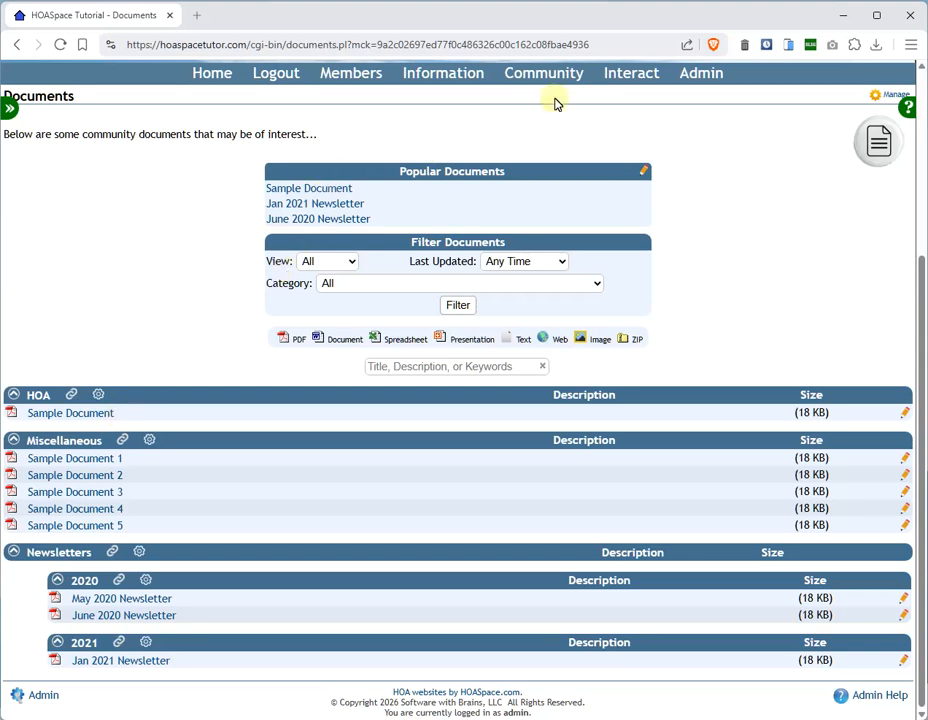
Open the Mail Members app from the Administration page and show its recipient selection criteria.
{"action": "left_click", "coordinate": [697, 84]}
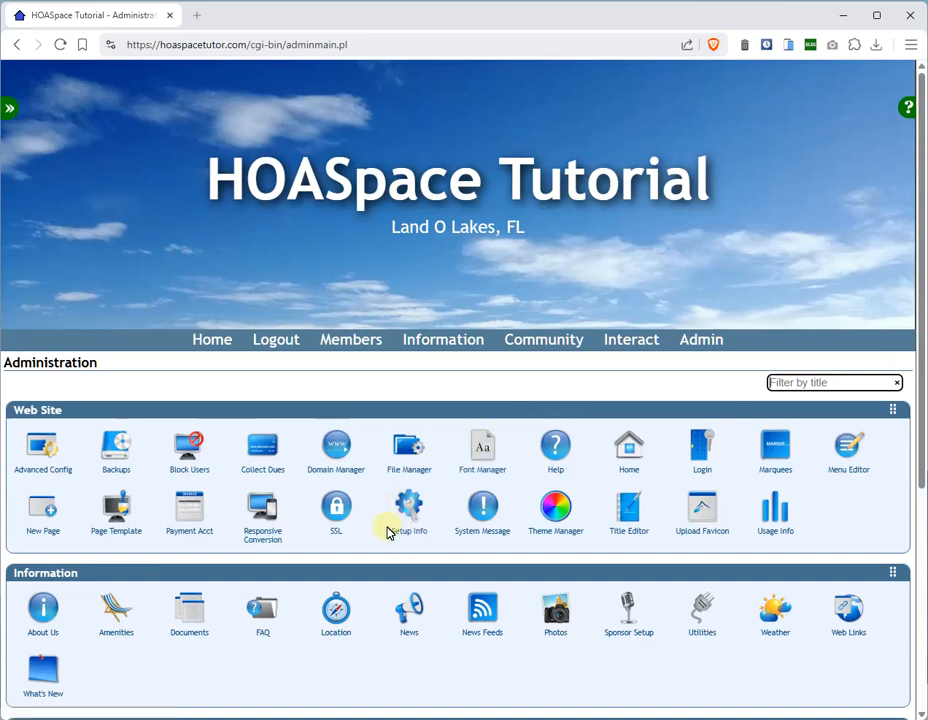
{"action": "scroll", "coordinate": [378, 598], "scroll_direction": "down", "scroll_amount": 3}
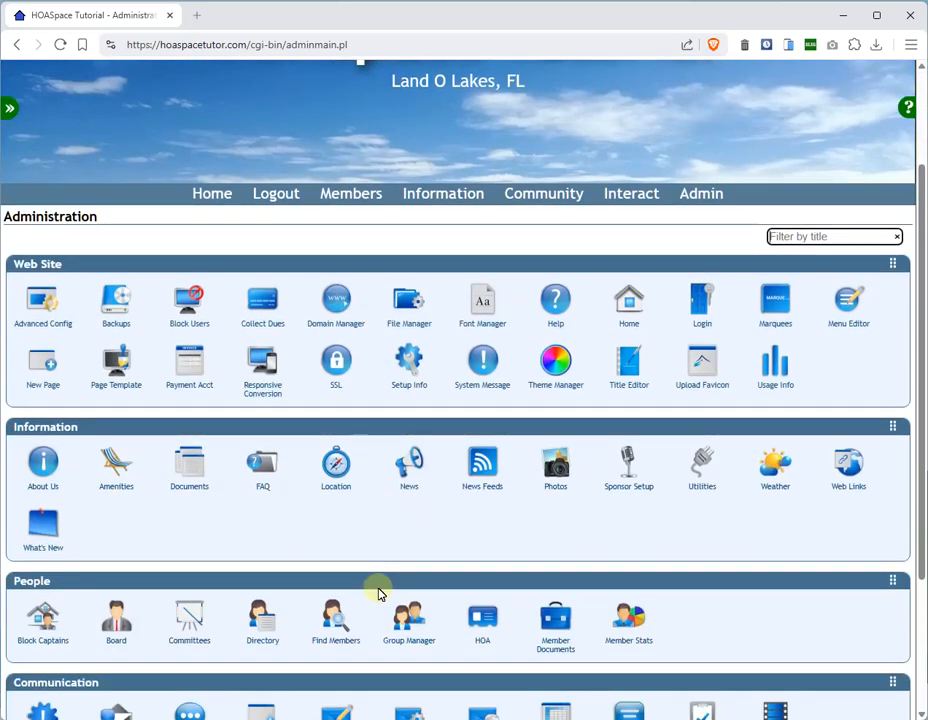
{"action": "scroll", "coordinate": [378, 594], "scroll_direction": "down", "scroll_amount": 3}
{"action": "scroll", "coordinate": [380, 592], "scroll_direction": "down", "scroll_amount": 1}
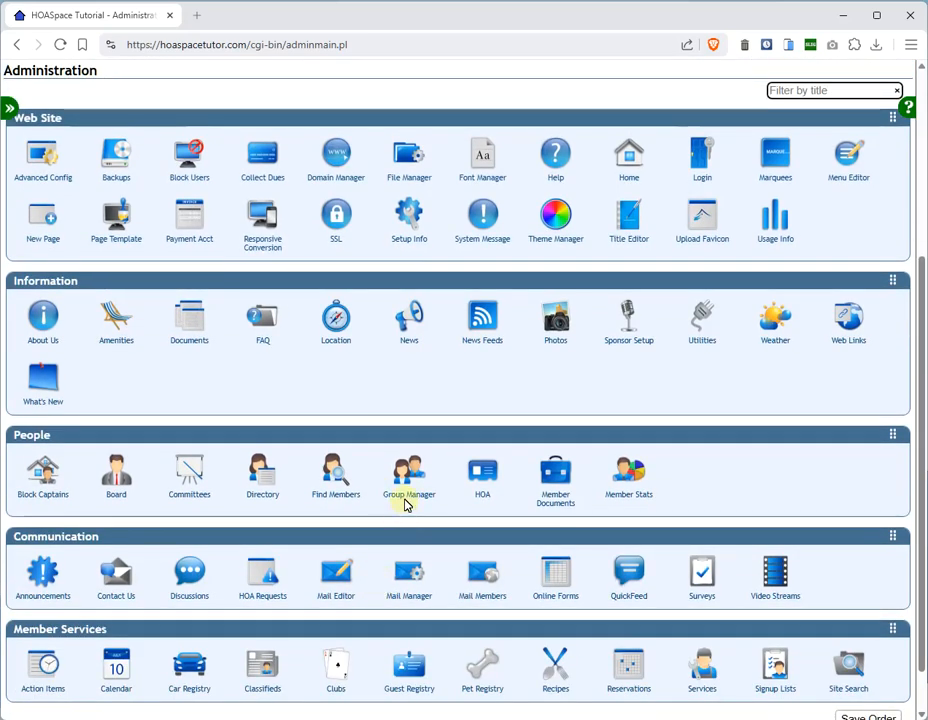
{"action": "left_click", "coordinate": [488, 580]}
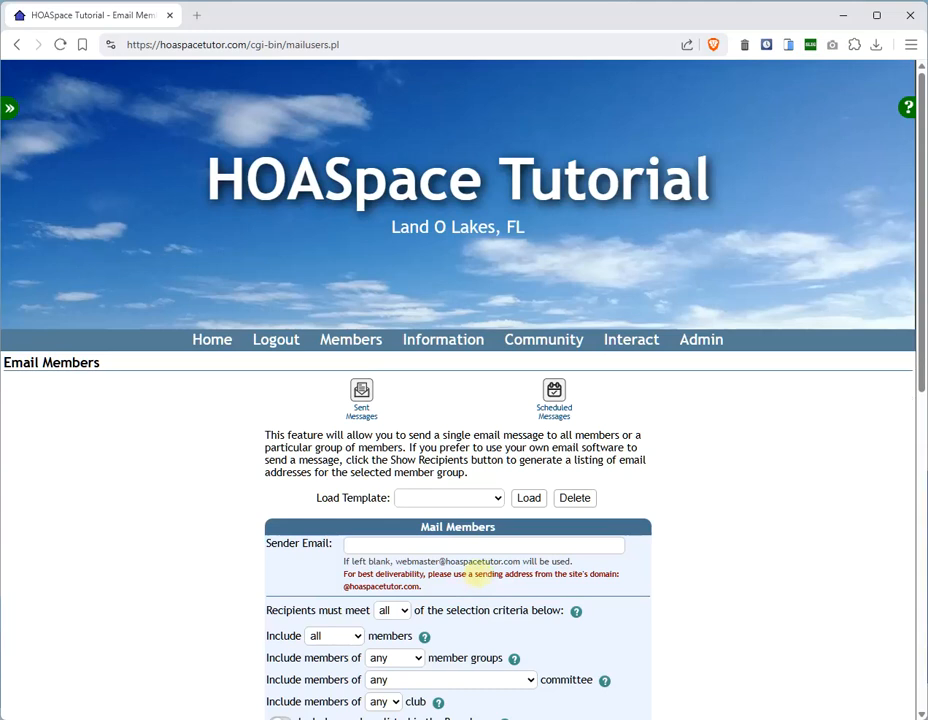
{"action": "scroll", "coordinate": [485, 578], "scroll_direction": "down", "scroll_amount": 3}
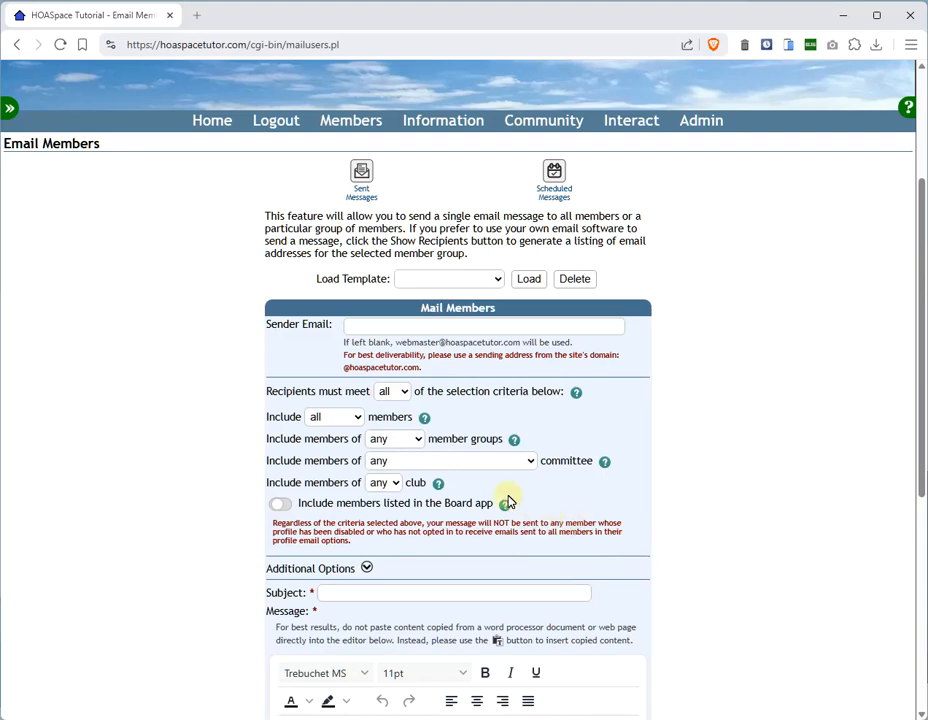
Limit the email recipients to selected member groups and choose the Board Member group.
{"action": "left_click", "coordinate": [407, 446]}
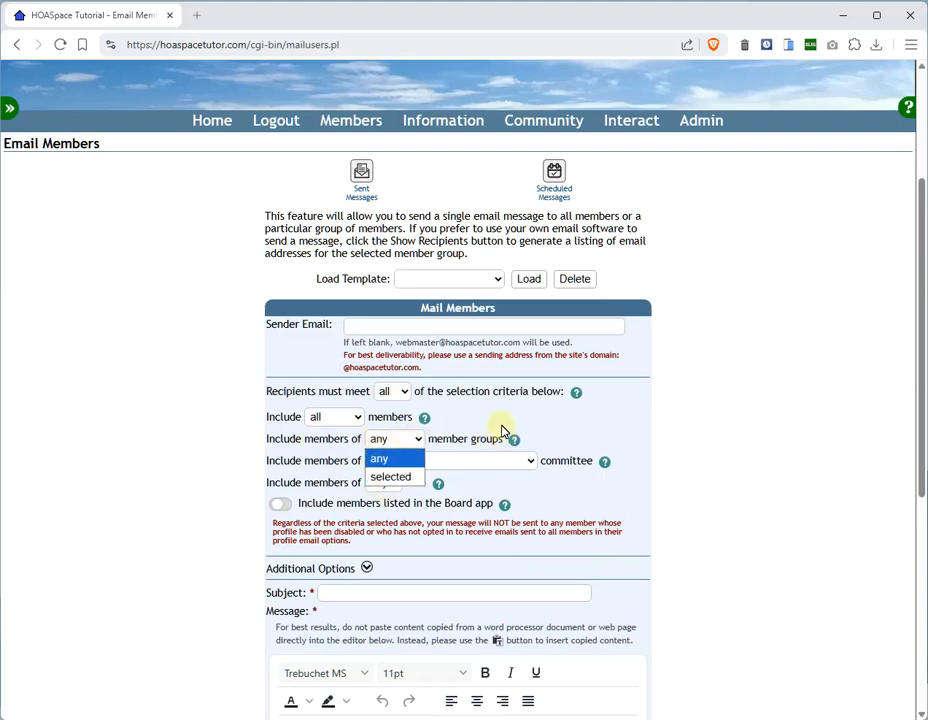
{"action": "left_click", "coordinate": [452, 447]}
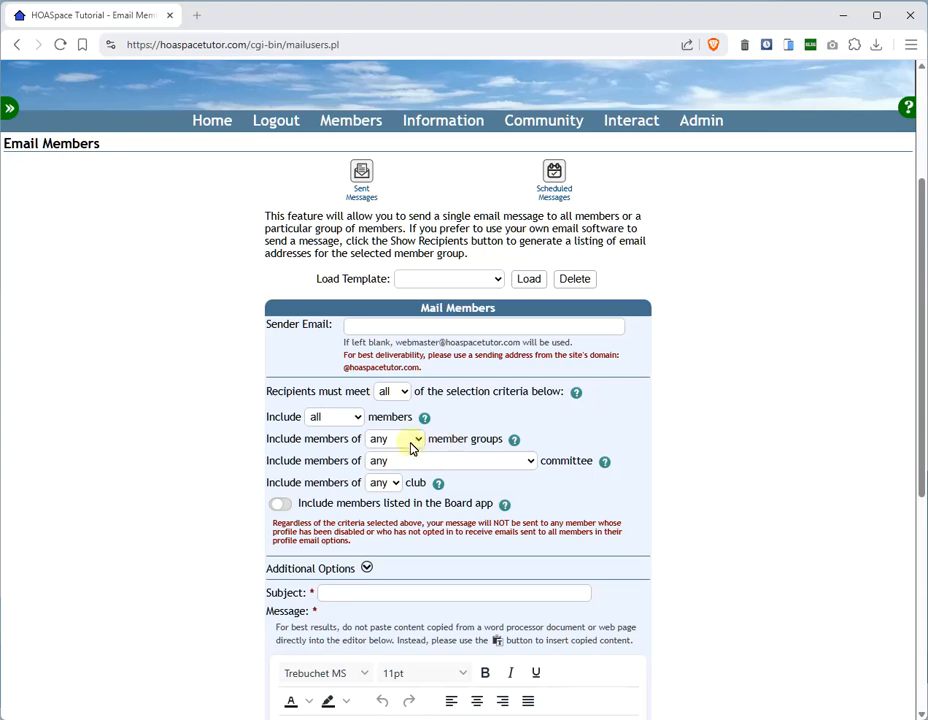
{"action": "left_click", "coordinate": [410, 444]}
{"action": "left_click", "coordinate": [404, 477]}
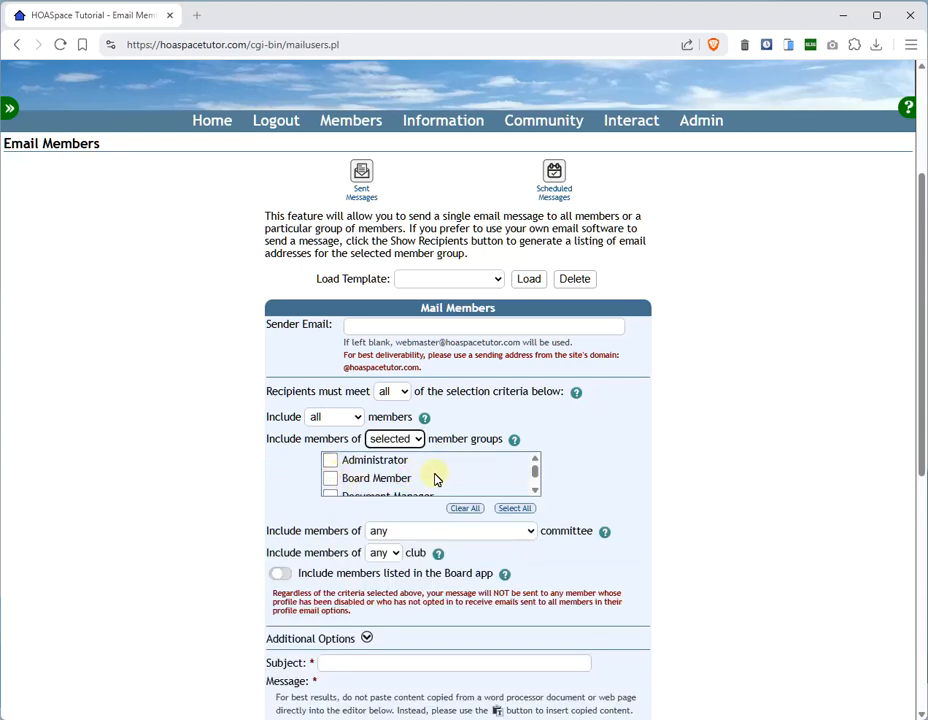
{"action": "left_click", "coordinate": [330, 478]}
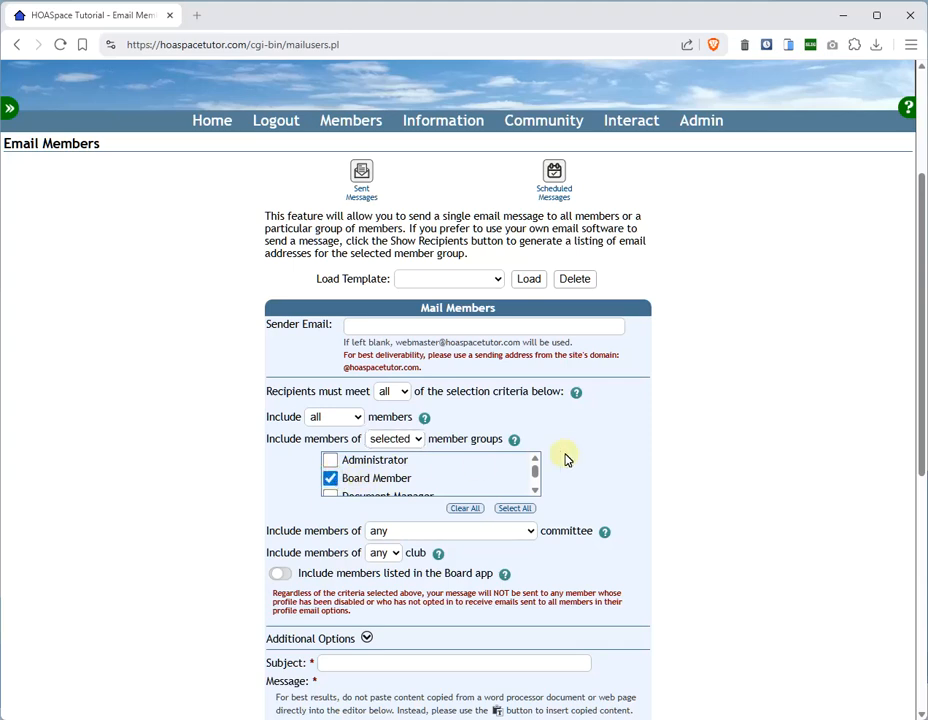
{"action": "scroll", "coordinate": [575, 455], "scroll_direction": "down", "scroll_amount": 3}
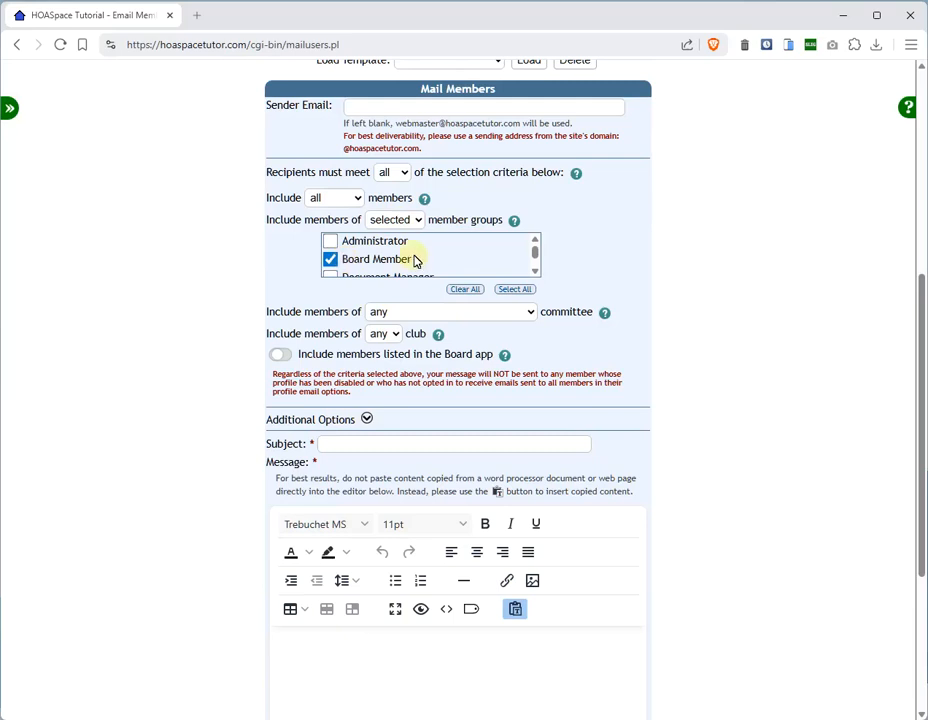
{"action": "scroll", "coordinate": [420, 320], "scroll_direction": "up", "scroll_amount": 3}
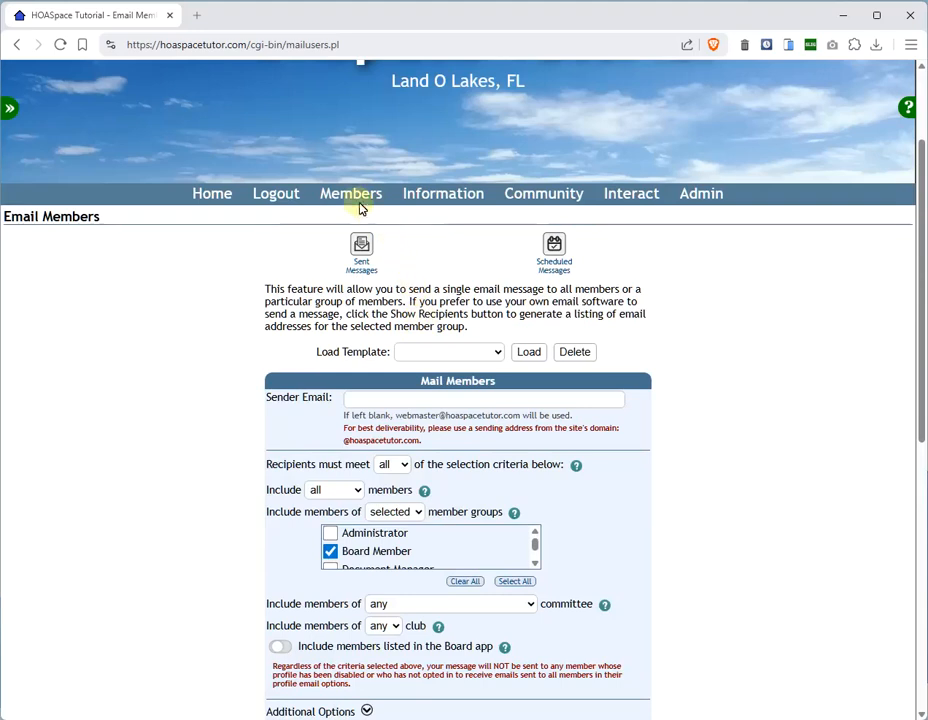
Open the admin account's own profile and examine its member group settings, including the Board Member group.
{"action": "mouse_move", "coordinate": [358, 198]}
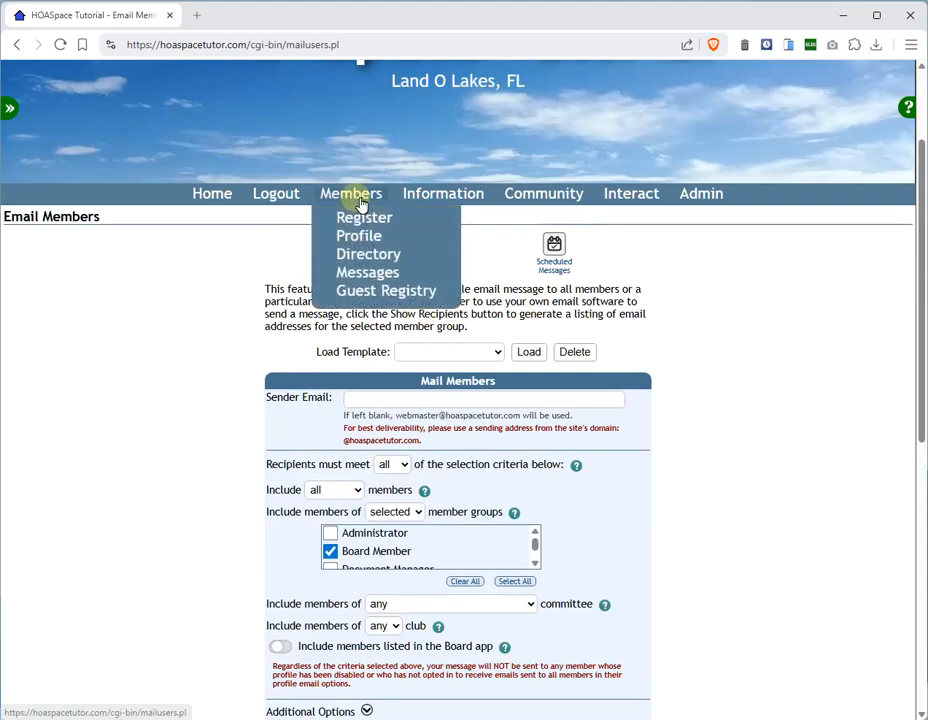
{"action": "left_click", "coordinate": [346, 236]}
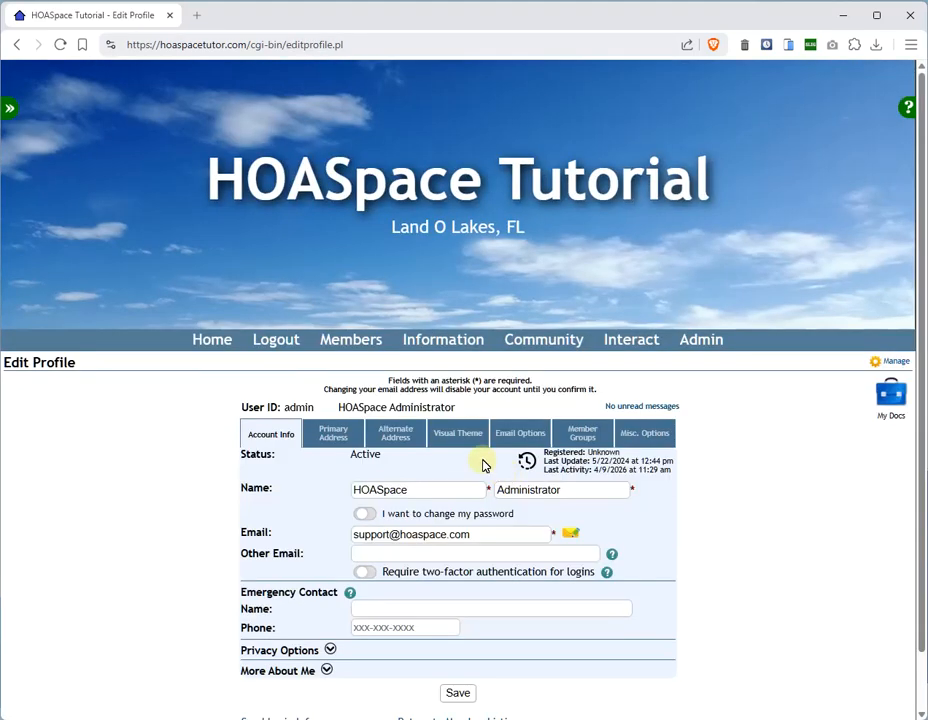
{"action": "left_click", "coordinate": [582, 433]}
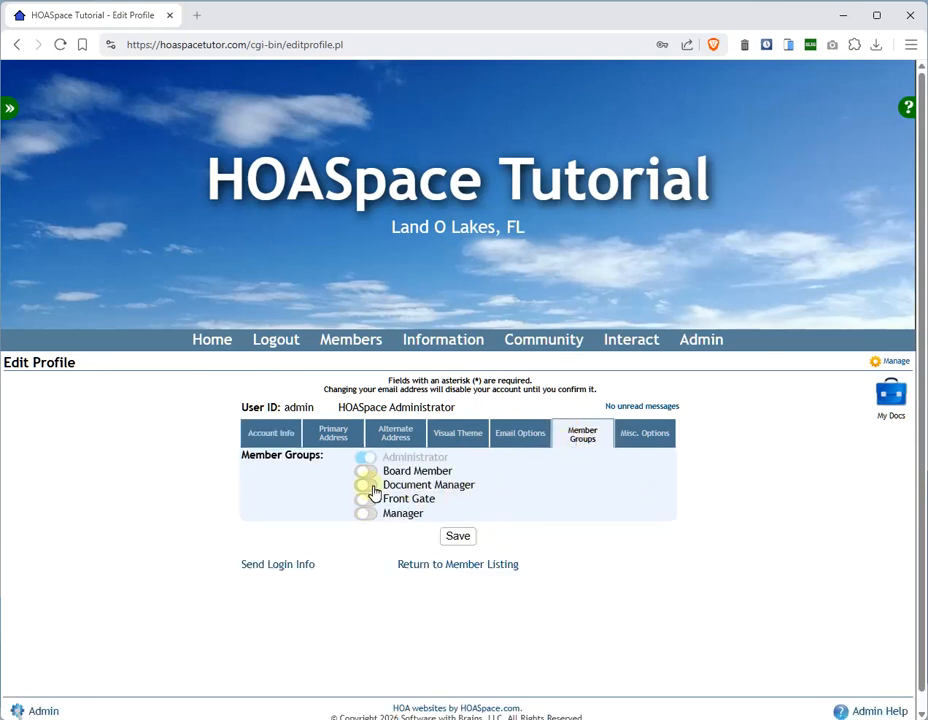
{"action": "left_click_drag", "start_coordinate": [383, 470], "coordinate": [455, 472]}
{"action": "left_click", "coordinate": [467, 474]}
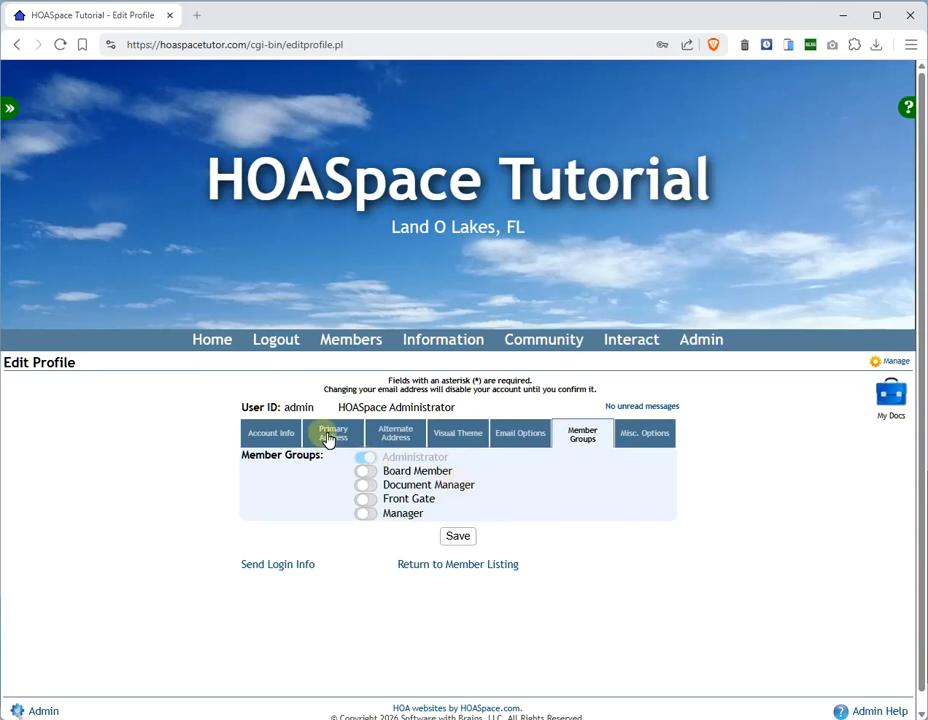
Try to remove the admin profile from the Administrator member group.
{"action": "double_click", "coordinate": [298, 407]}
{"action": "left_click", "coordinate": [343, 478]}
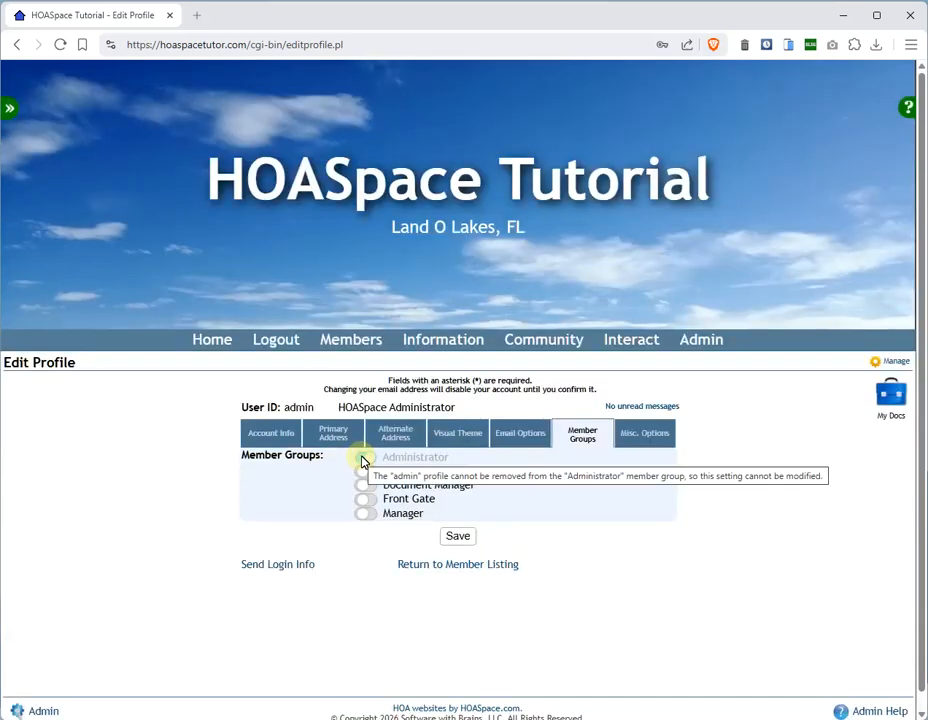
{"action": "left_click", "coordinate": [363, 462]}
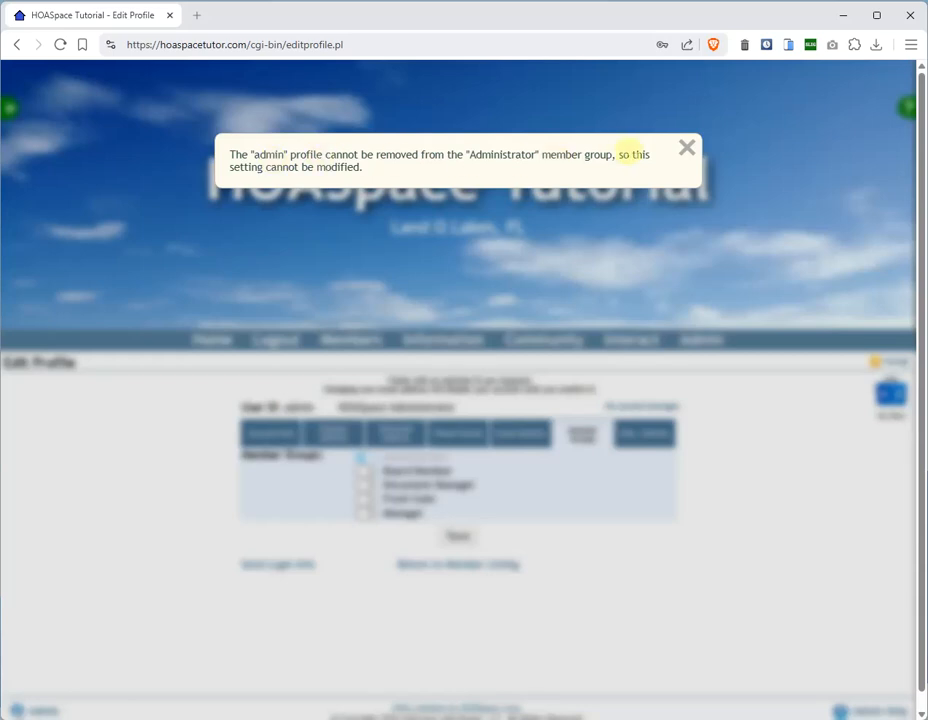
{"action": "left_click", "coordinate": [687, 148]}
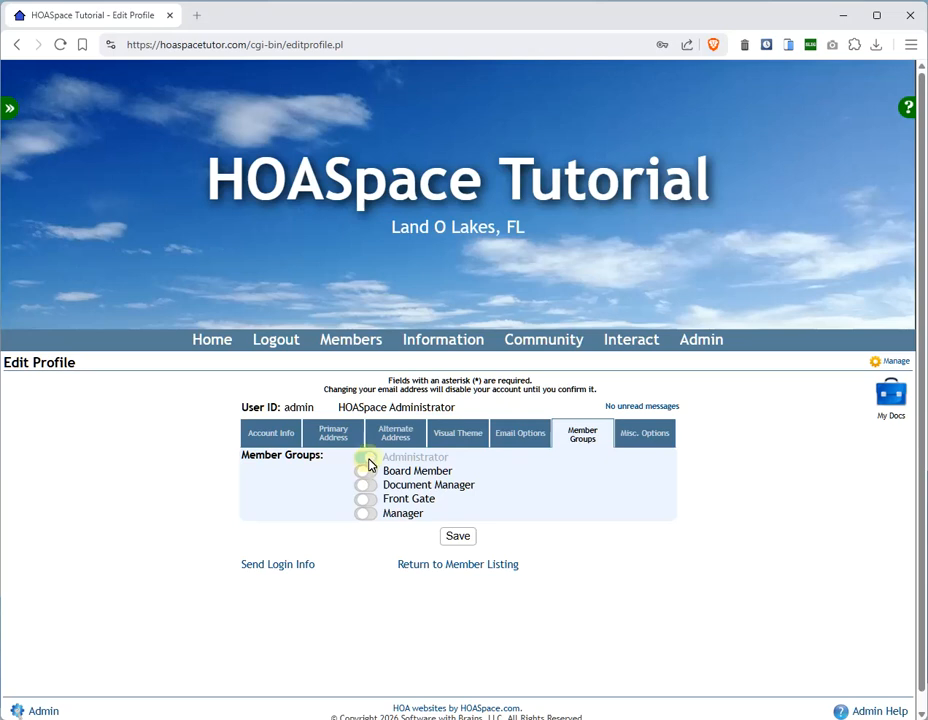
Try switching the Board Member, Document Manager and Front Gate groups on and off for the admin profile without saving.
{"action": "left_click", "coordinate": [365, 471]}
{"action": "left_click", "coordinate": [366, 485]}
{"action": "left_click", "coordinate": [364, 505]}
{"action": "left_click", "coordinate": [366, 486]}
{"action": "left_click", "coordinate": [366, 472]}
{"action": "left_click", "coordinate": [365, 502]}
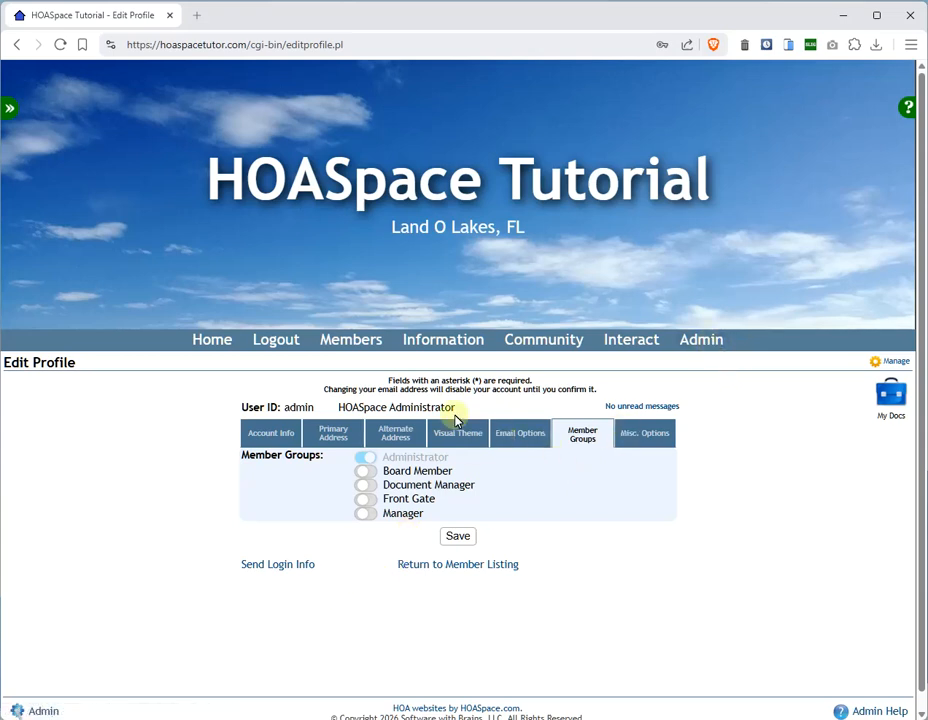
Bring up the demo member's profile from the member directory and show its member group settings.
{"action": "mouse_move", "coordinate": [331, 340]}
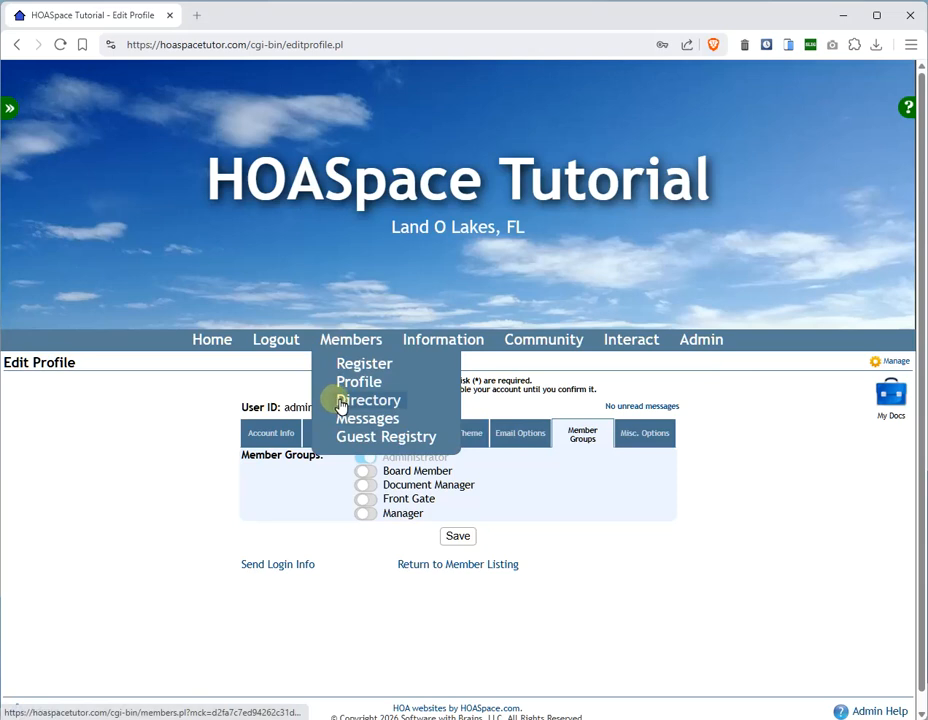
{"action": "left_click", "coordinate": [347, 384]}
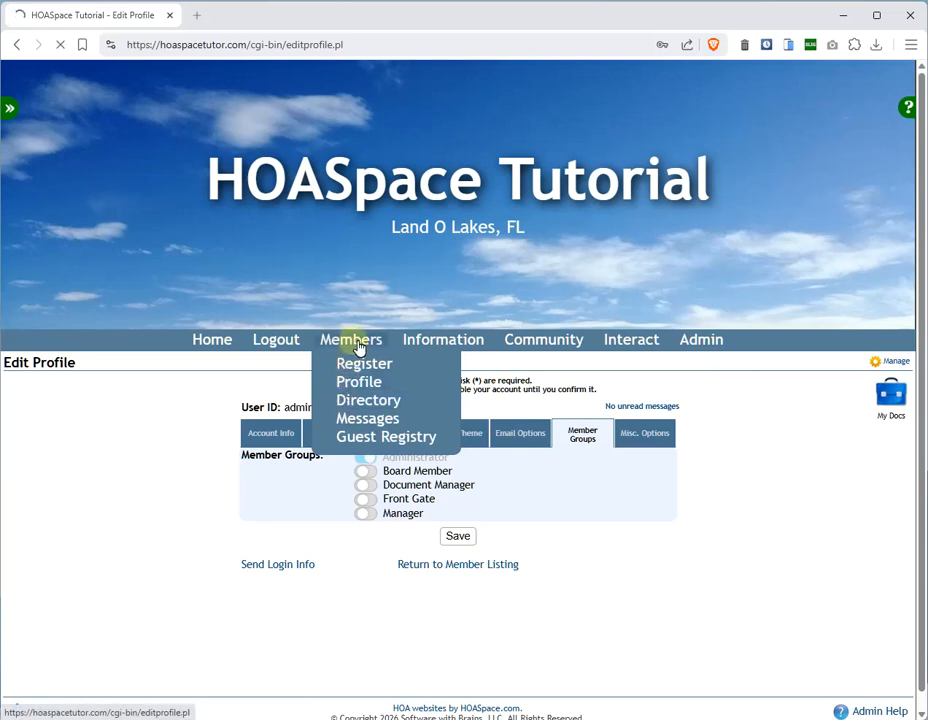
{"action": "mouse_move", "coordinate": [352, 340]}
{"action": "left_click", "coordinate": [348, 401]}
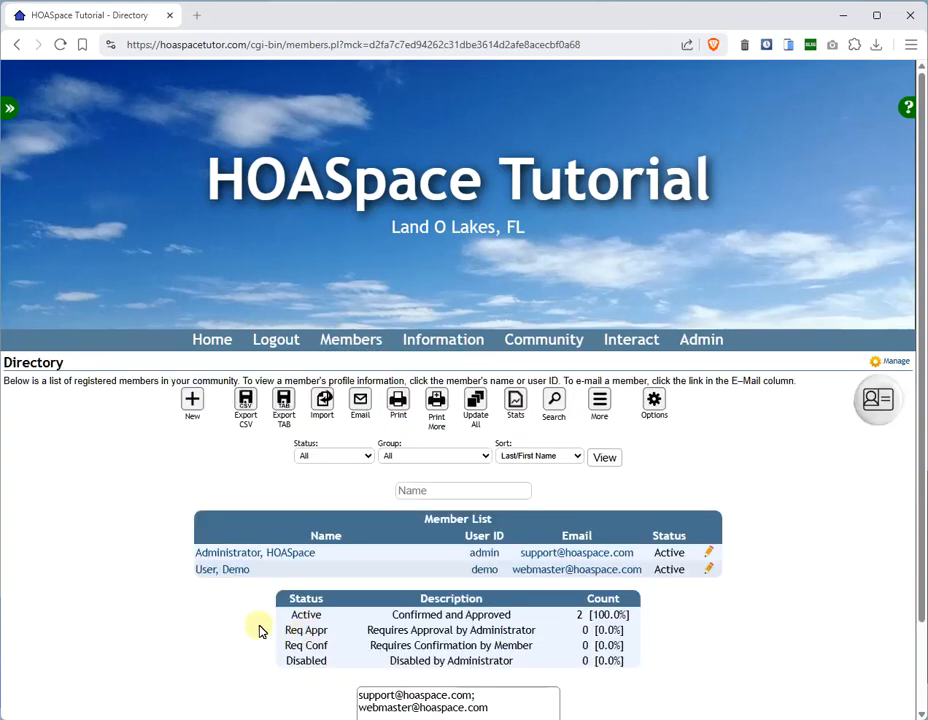
{"action": "left_click", "coordinate": [589, 566]}
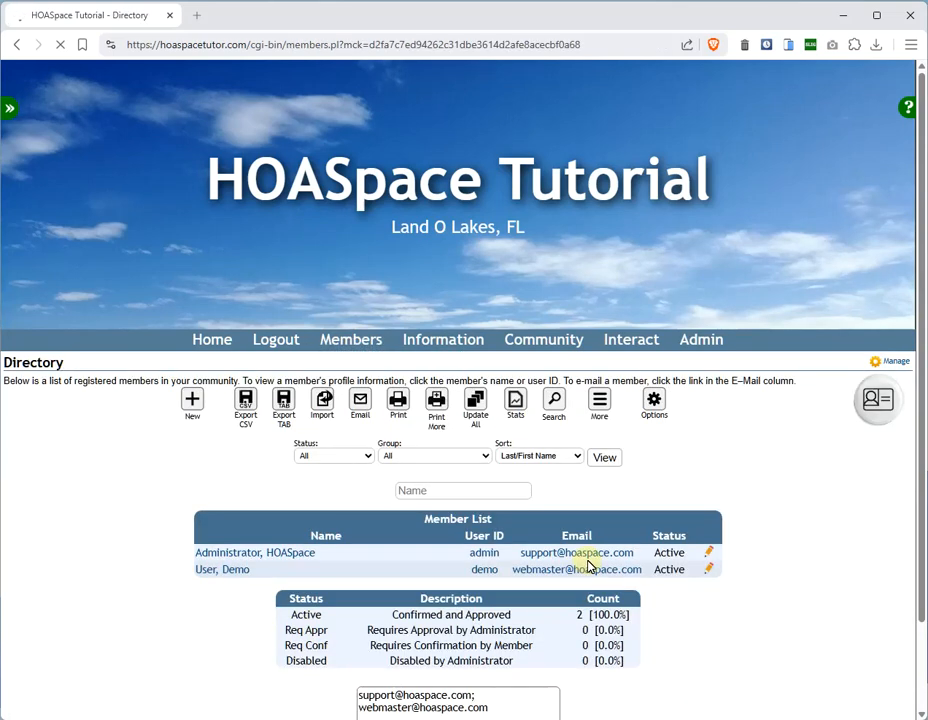
{"action": "left_click", "coordinate": [580, 435]}
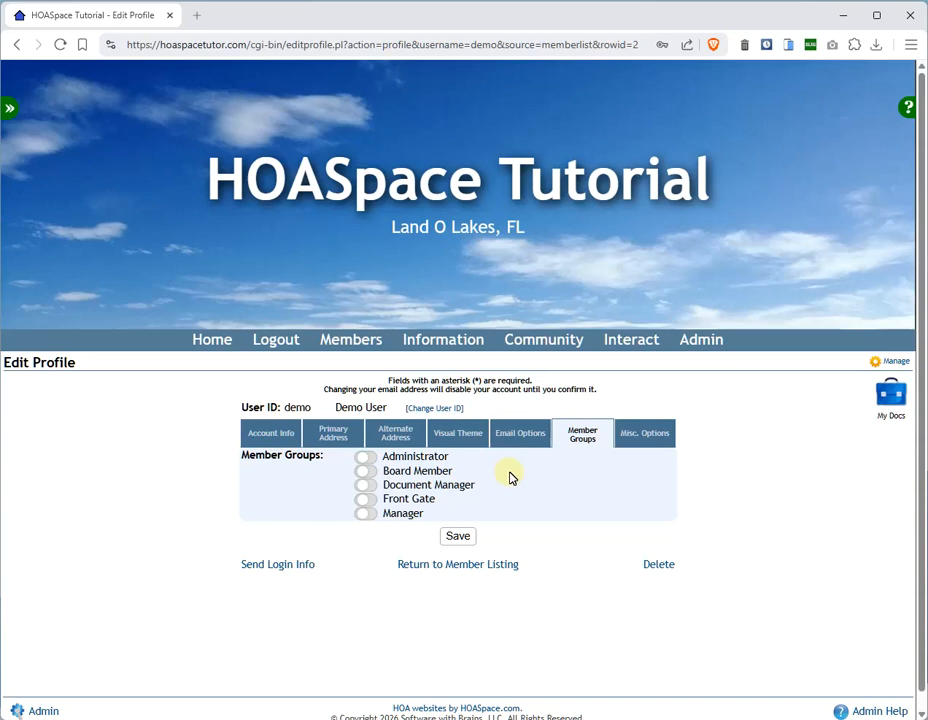
Try assigning the demo member to both the Document Manager and Board Member groups without saving.
{"action": "left_click", "coordinate": [369, 485]}
{"action": "left_click", "coordinate": [367, 471]}
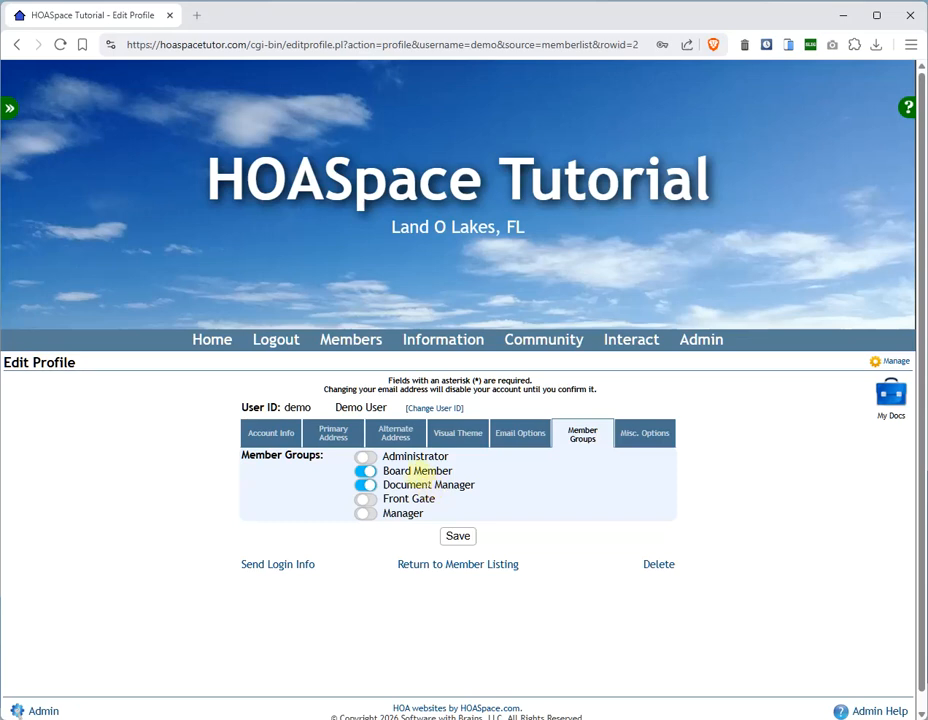
{"action": "left_click_drag", "start_coordinate": [384, 471], "coordinate": [464, 472]}
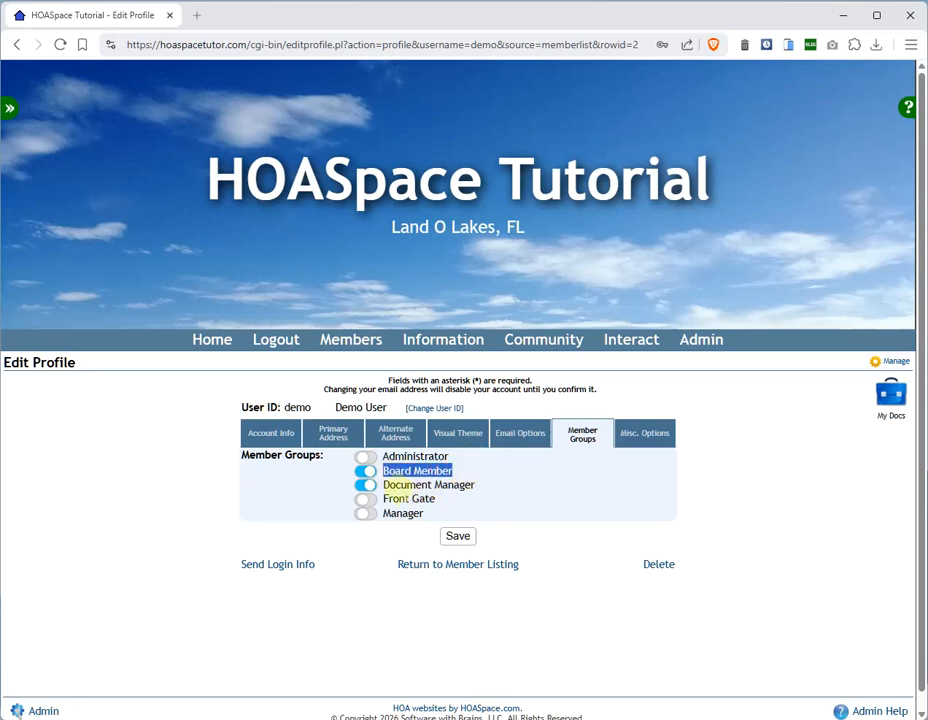
{"action": "left_click_drag", "start_coordinate": [382, 485], "coordinate": [478, 487]}
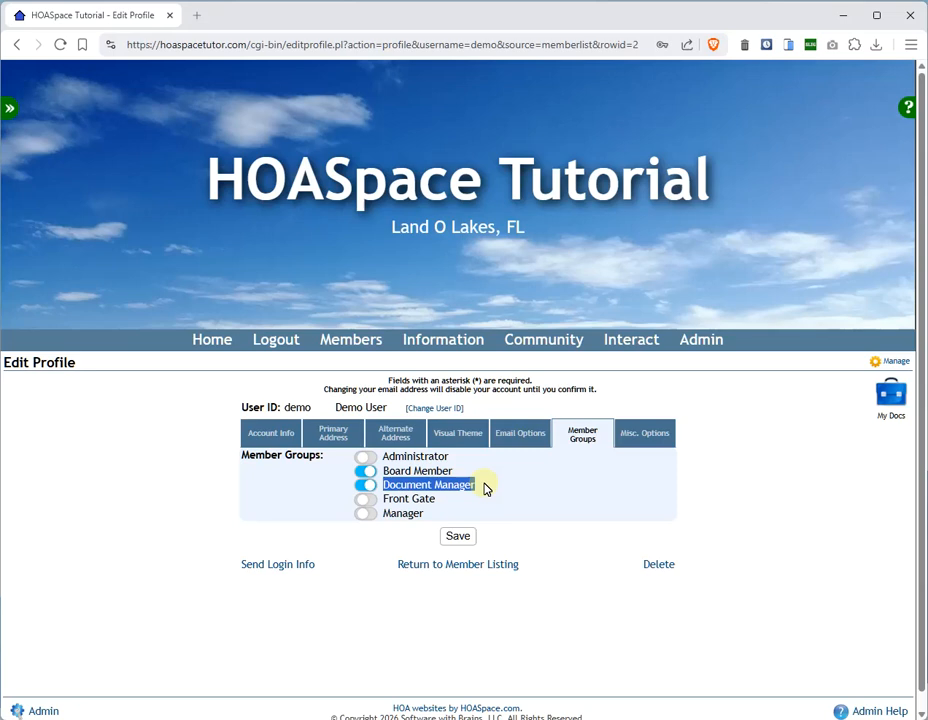
{"action": "left_click", "coordinate": [486, 488]}
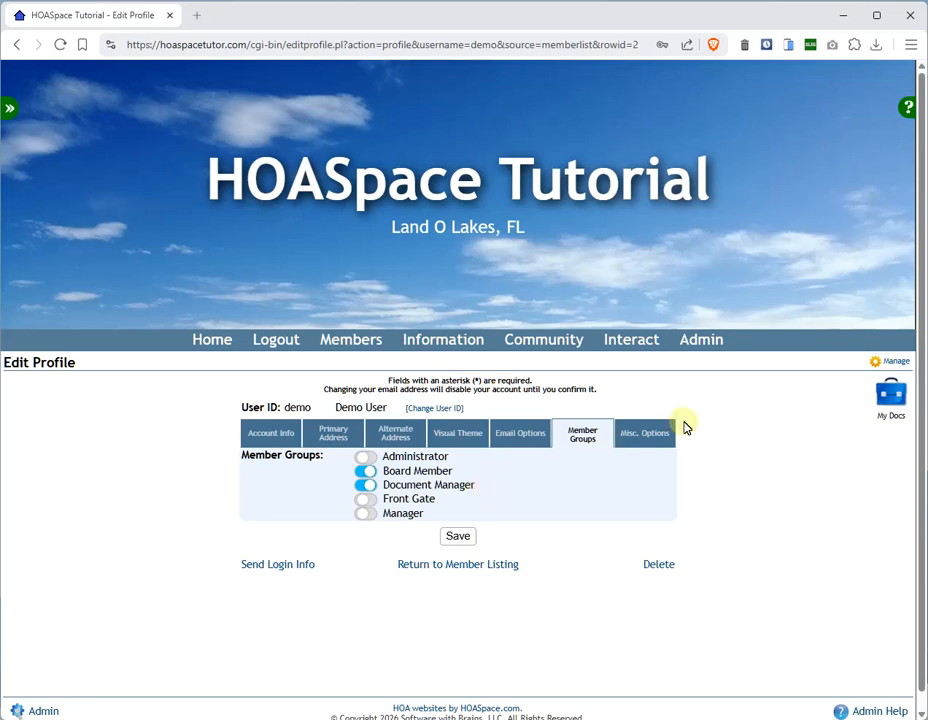
In the Group Manager, create and save a member group named Denied Documents with member access to Documents set to None.
{"action": "left_click", "coordinate": [696, 344]}
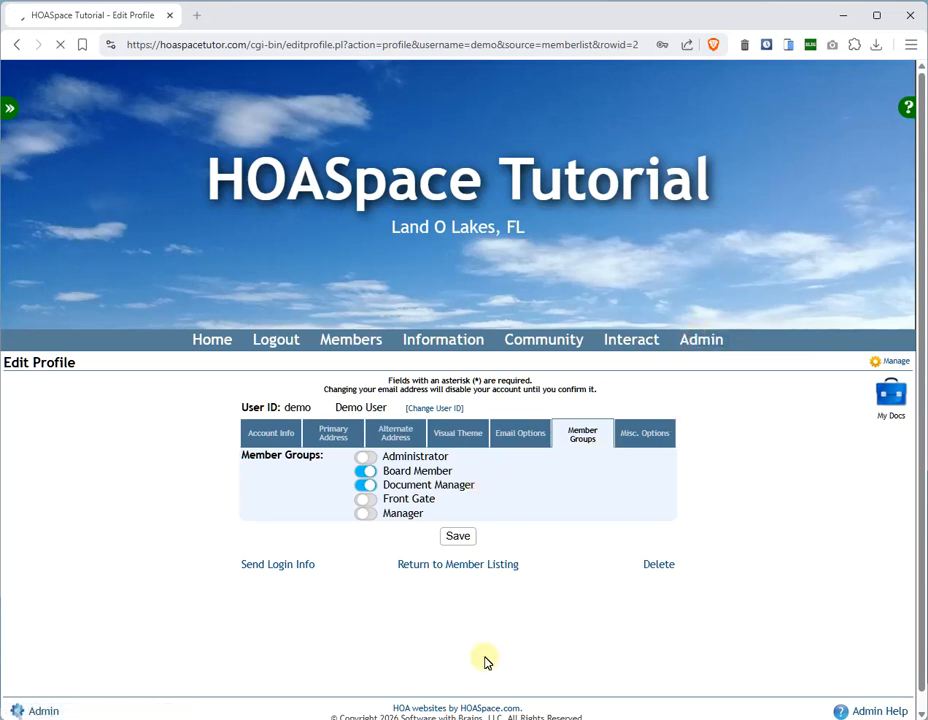
{"action": "scroll", "coordinate": [470, 650], "scroll_direction": "down", "scroll_amount": 4}
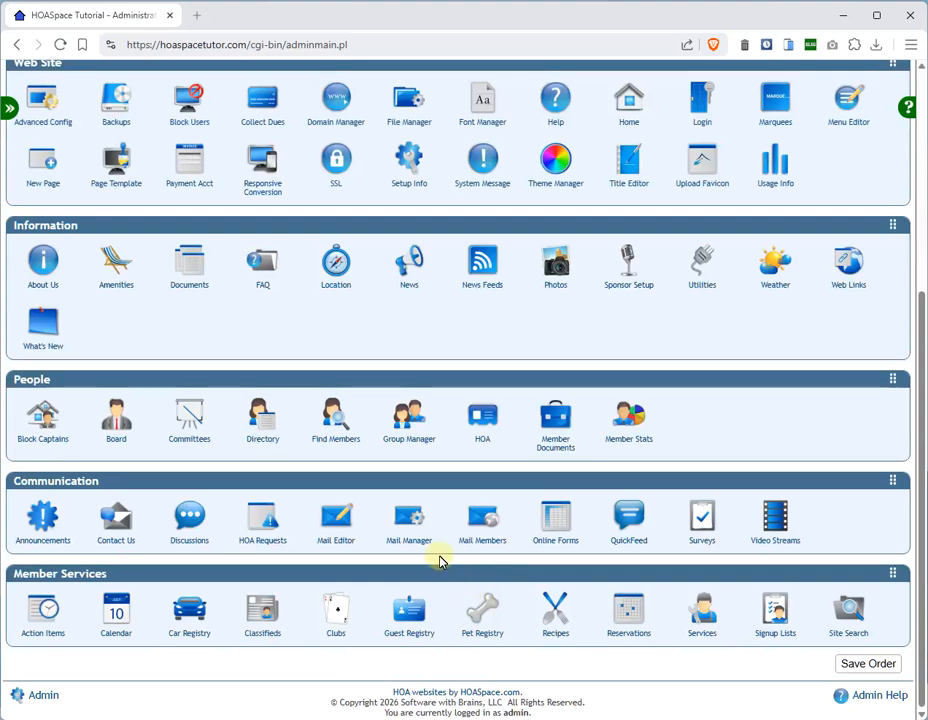
{"action": "left_click", "coordinate": [410, 412]}
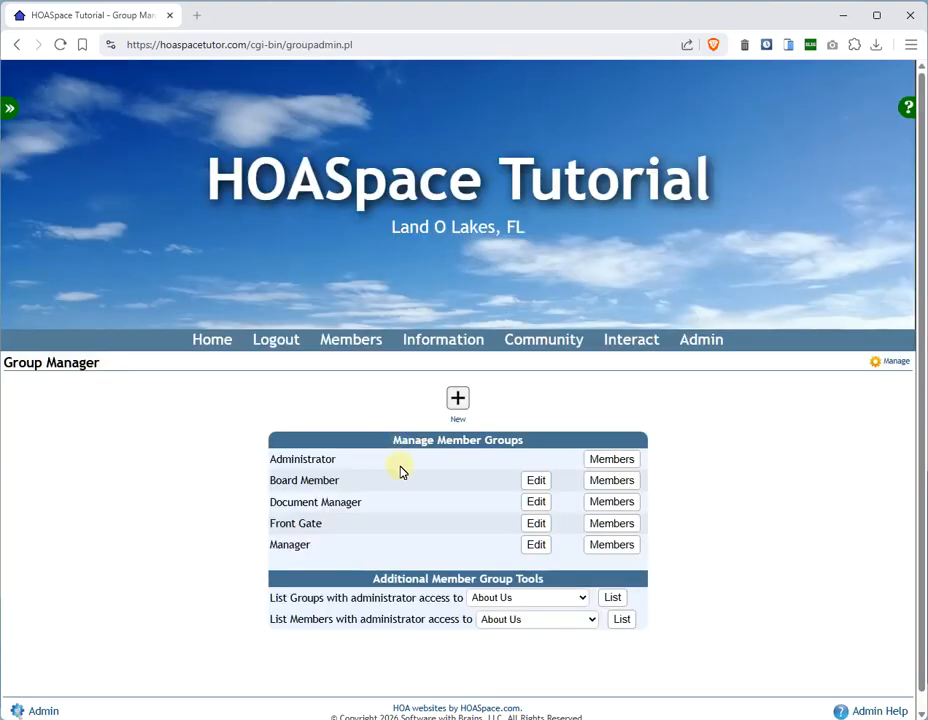
{"action": "left_click", "coordinate": [458, 399]}
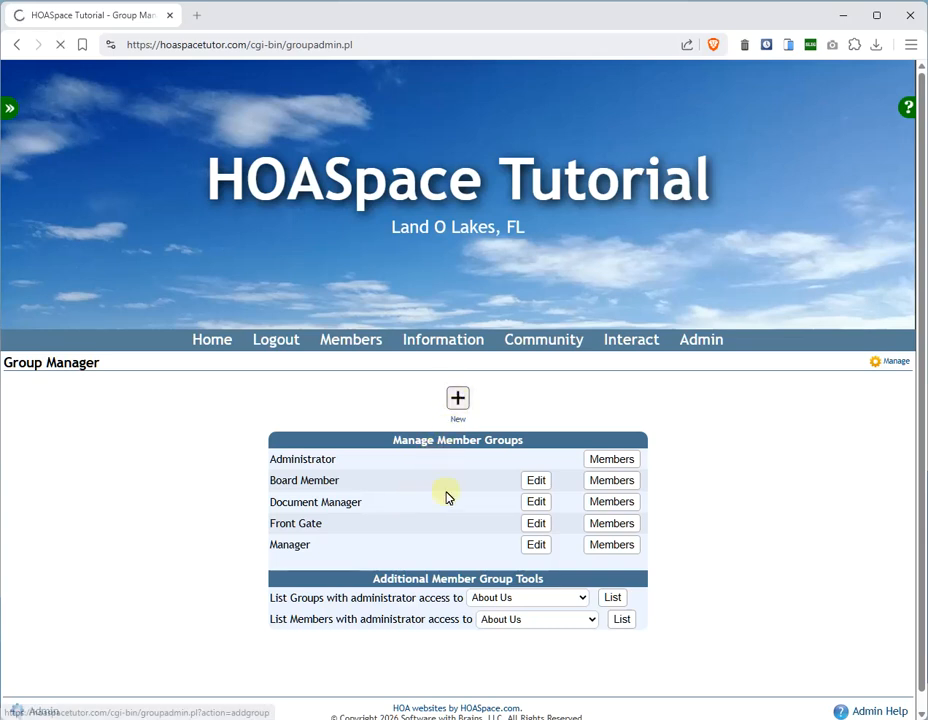
{"action": "left_click", "coordinate": [409, 420]}
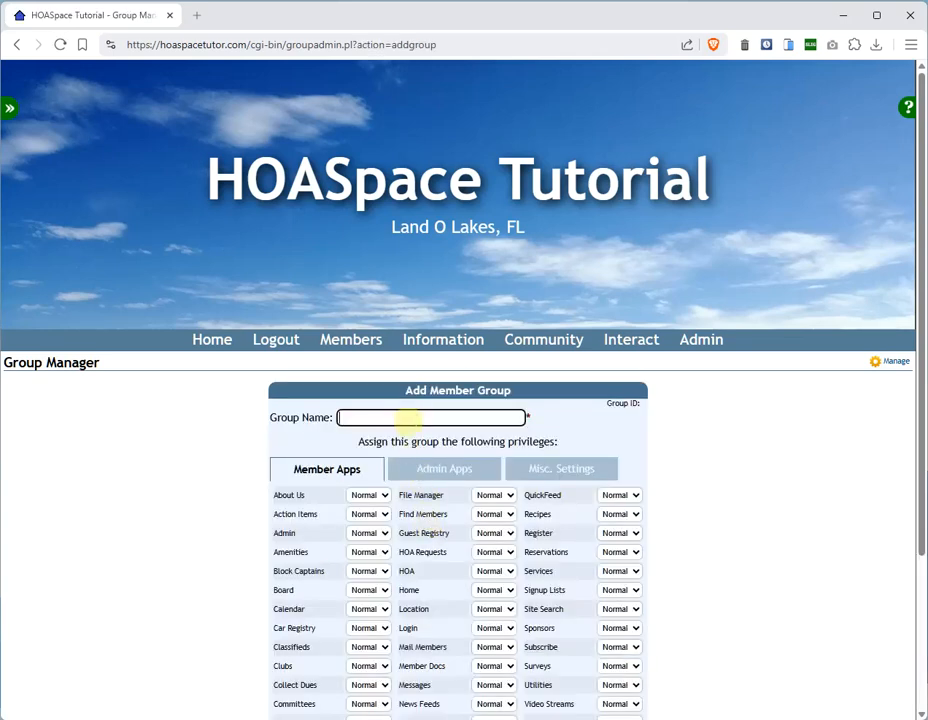
{"action": "type", "text": "Denied Doc uments"}
{"action": "scroll", "coordinate": [336, 420], "scroll_direction": "down", "scroll_amount": 3}
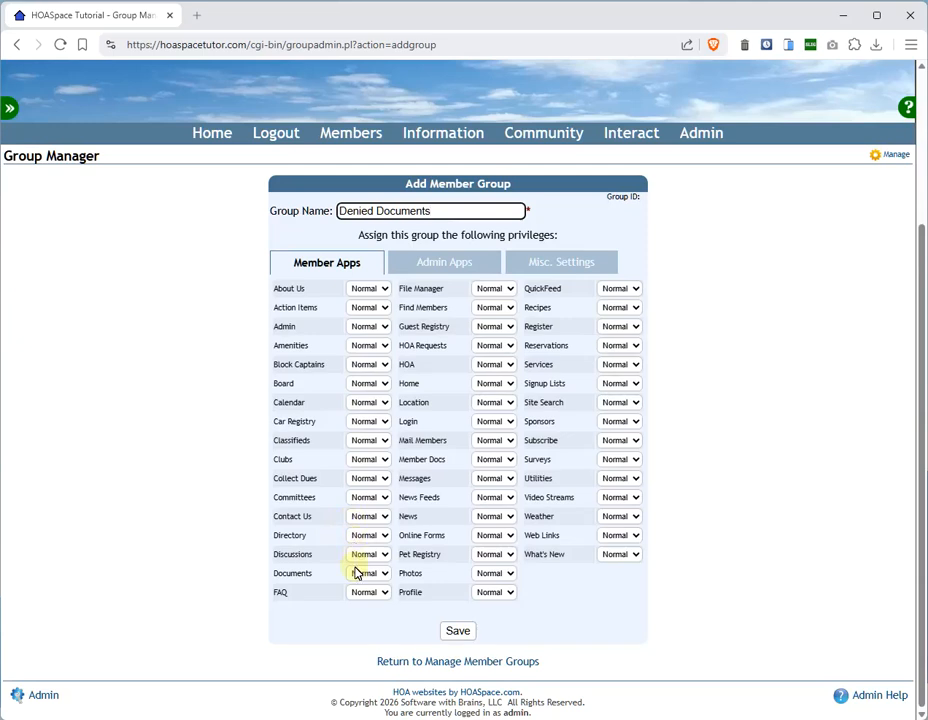
{"action": "left_click", "coordinate": [367, 573]}
{"action": "left_click", "coordinate": [358, 590]}
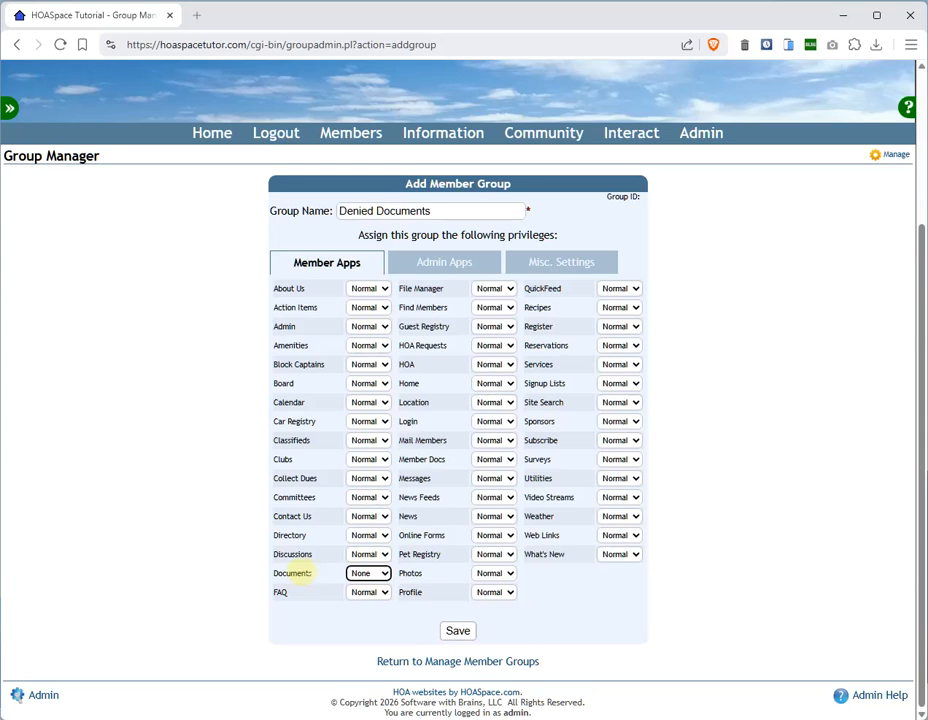
{"action": "left_click", "coordinate": [455, 632]}
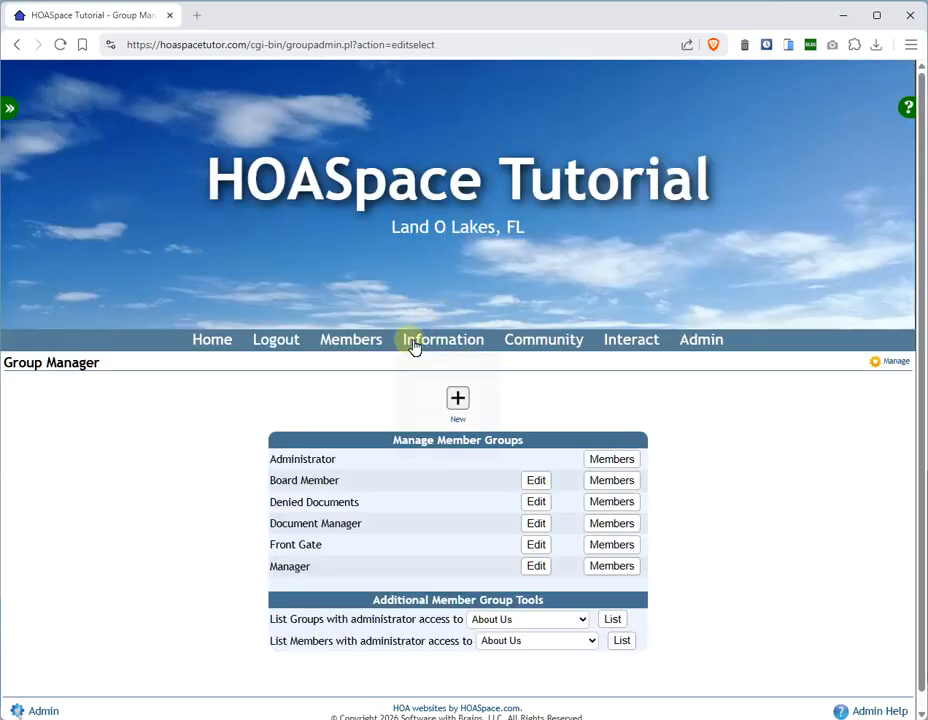
Reopen the demo member's profile from the member directory at its member group settings.
{"action": "mouse_move", "coordinate": [360, 342]}
{"action": "left_click", "coordinate": [345, 400]}
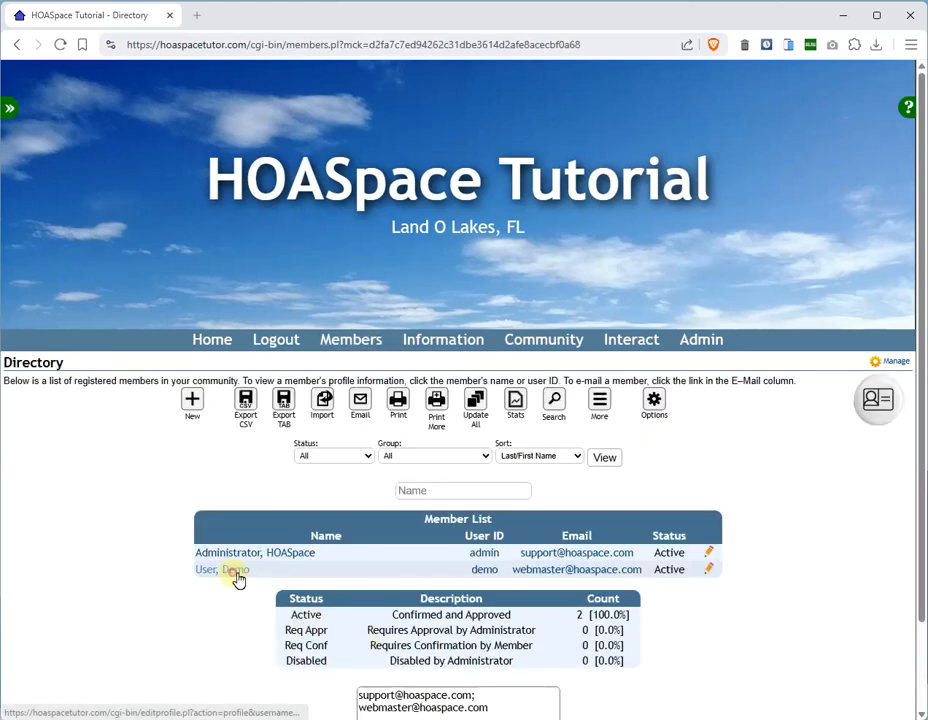
{"action": "left_click", "coordinate": [235, 572]}
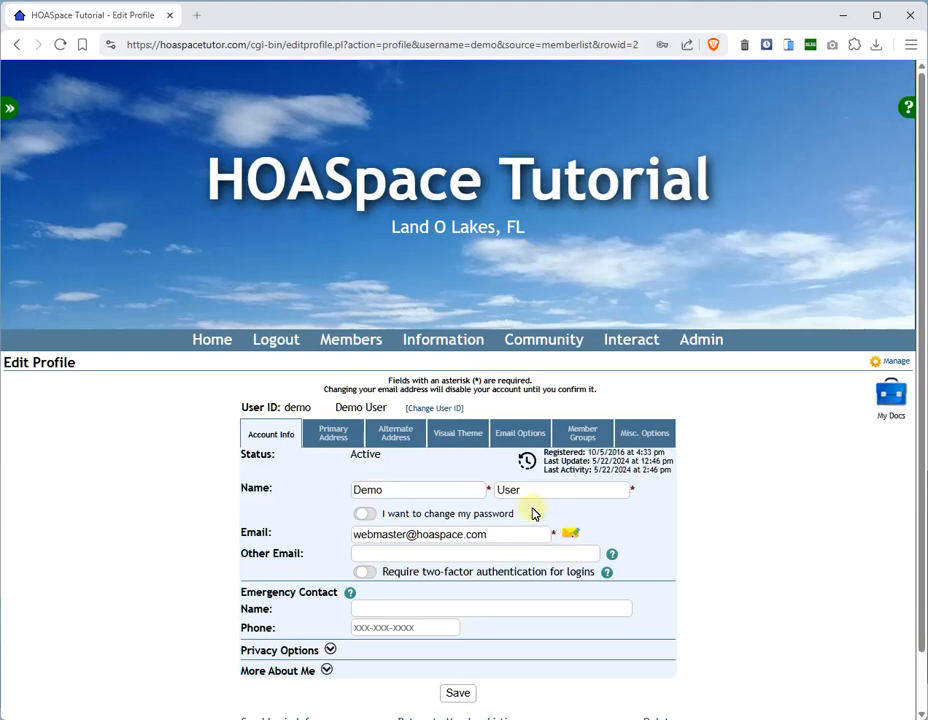
{"action": "left_click", "coordinate": [582, 432]}
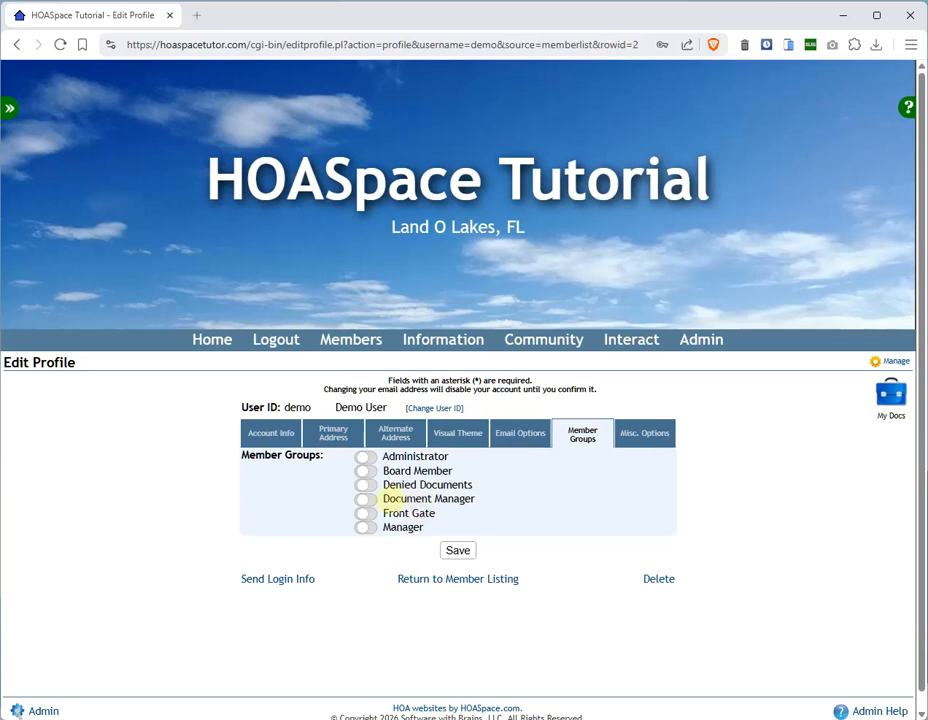
Assign the demo member to both the Denied Documents and Document Manager groups.
{"action": "left_click", "coordinate": [368, 500]}
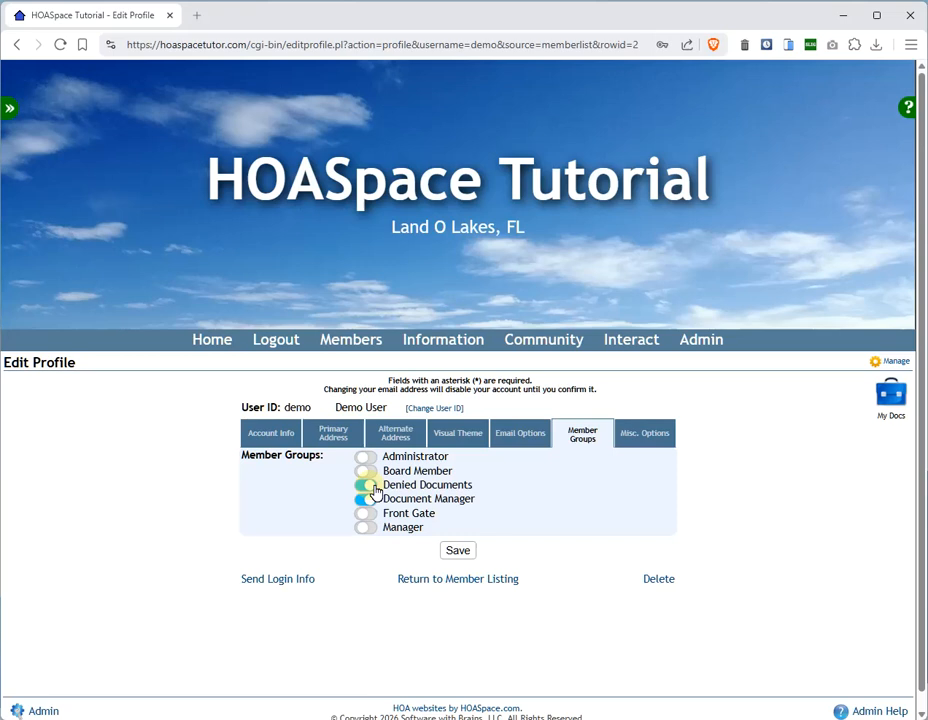
{"action": "left_click", "coordinate": [366, 499]}
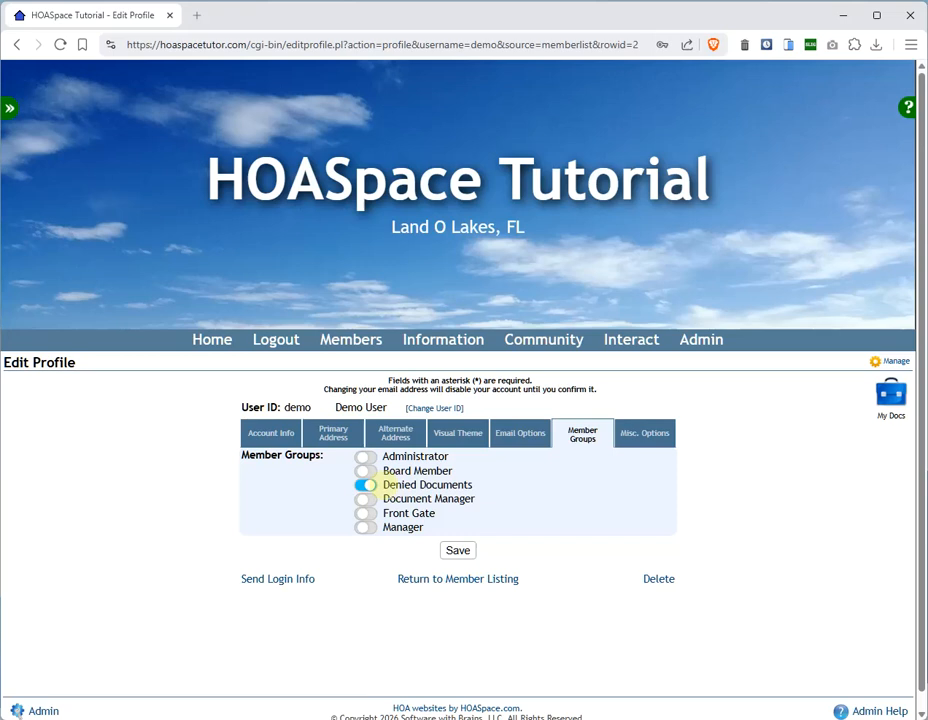
{"action": "left_click", "coordinate": [368, 499]}
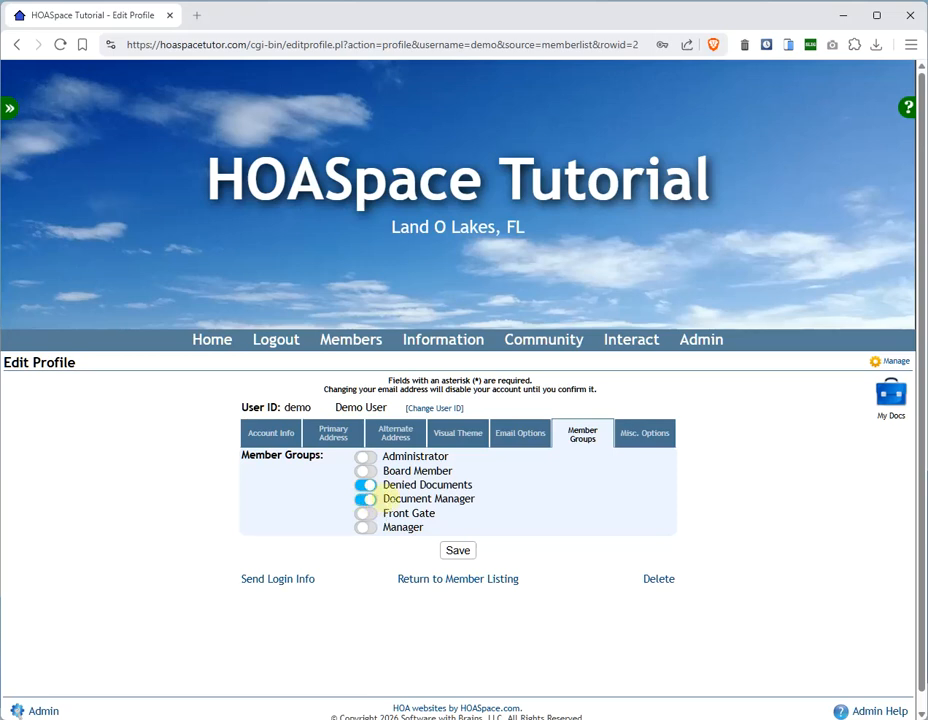
{"action": "left_click_drag", "start_coordinate": [386, 499], "coordinate": [482, 503]}
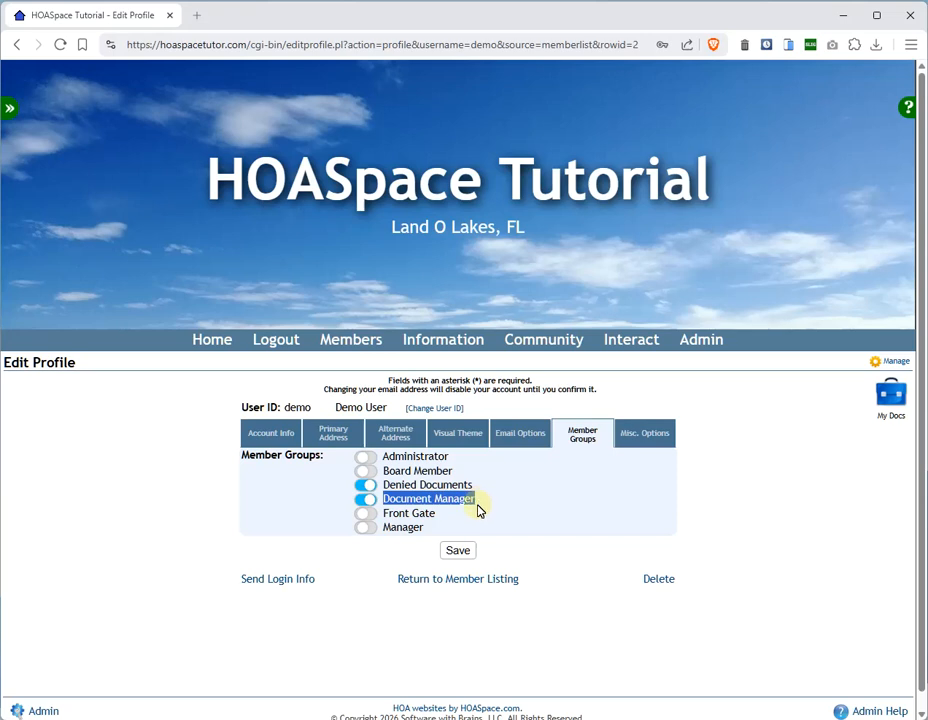
{"action": "left_click", "coordinate": [478, 510]}
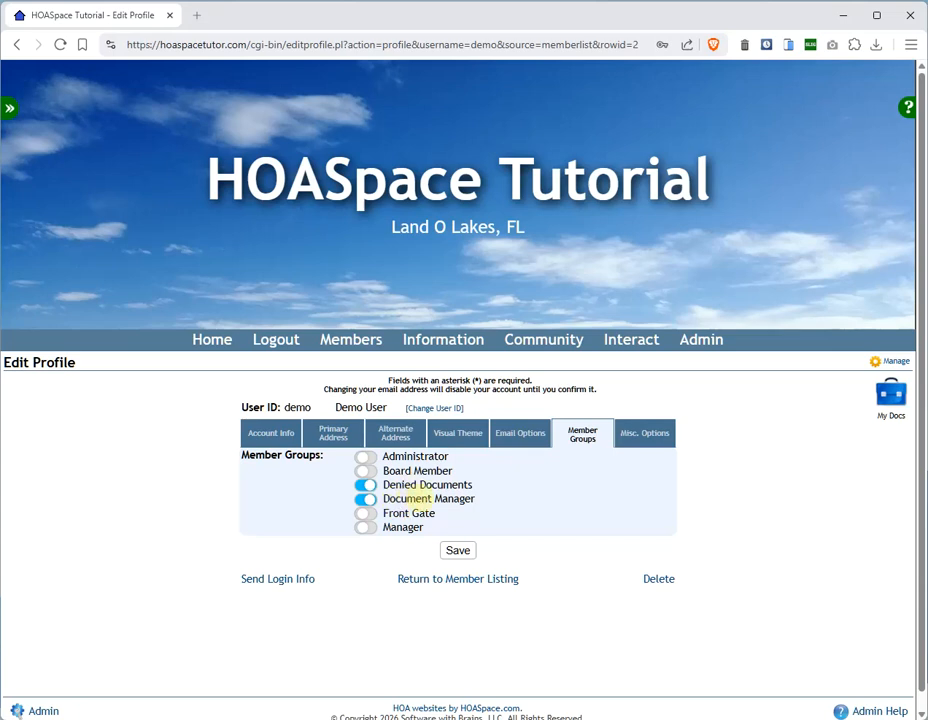
{"action": "left_click_drag", "start_coordinate": [383, 498], "coordinate": [500, 503]}
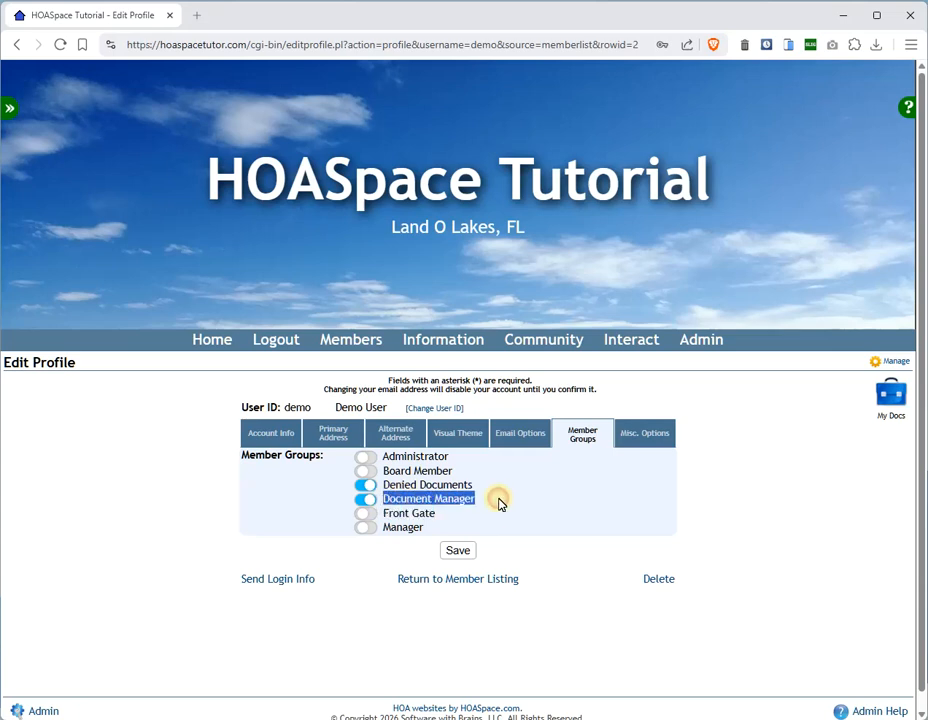
{"action": "left_click", "coordinate": [485, 499]}
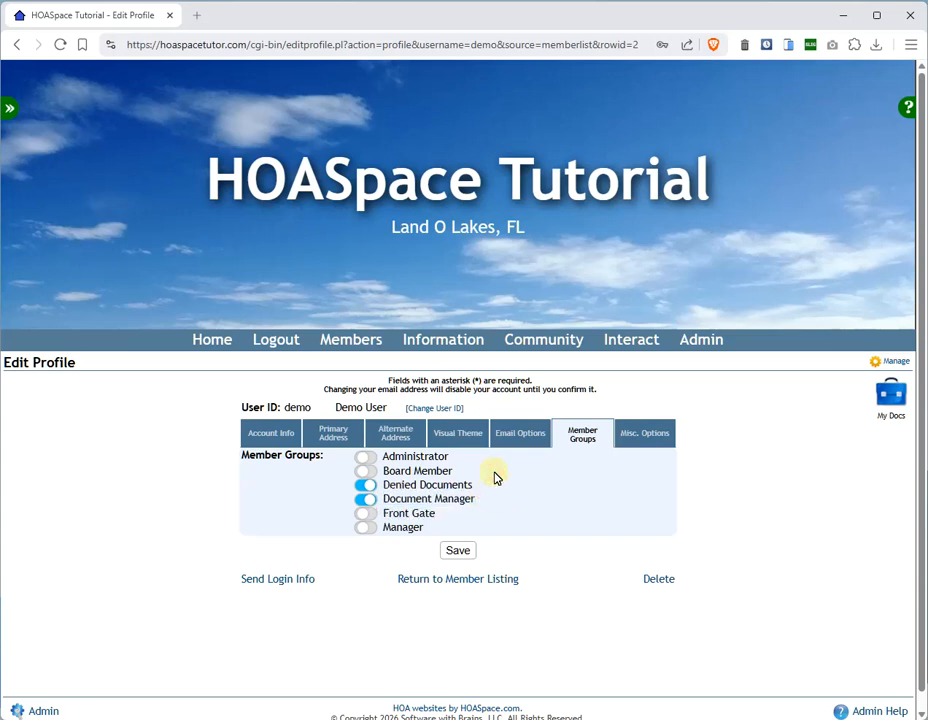
Try adding the Front Gate and Manager groups to the demo member alongside Denied Documents and Document Manager.
{"action": "left_click", "coordinate": [370, 500]}
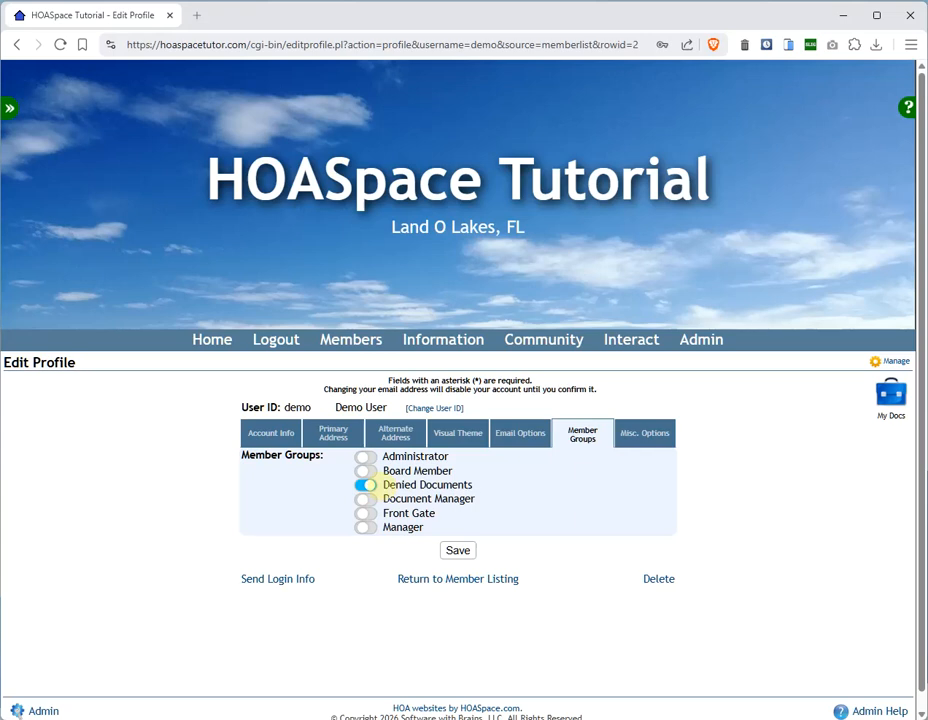
{"action": "left_click", "coordinate": [368, 499]}
{"action": "left_click", "coordinate": [368, 513]}
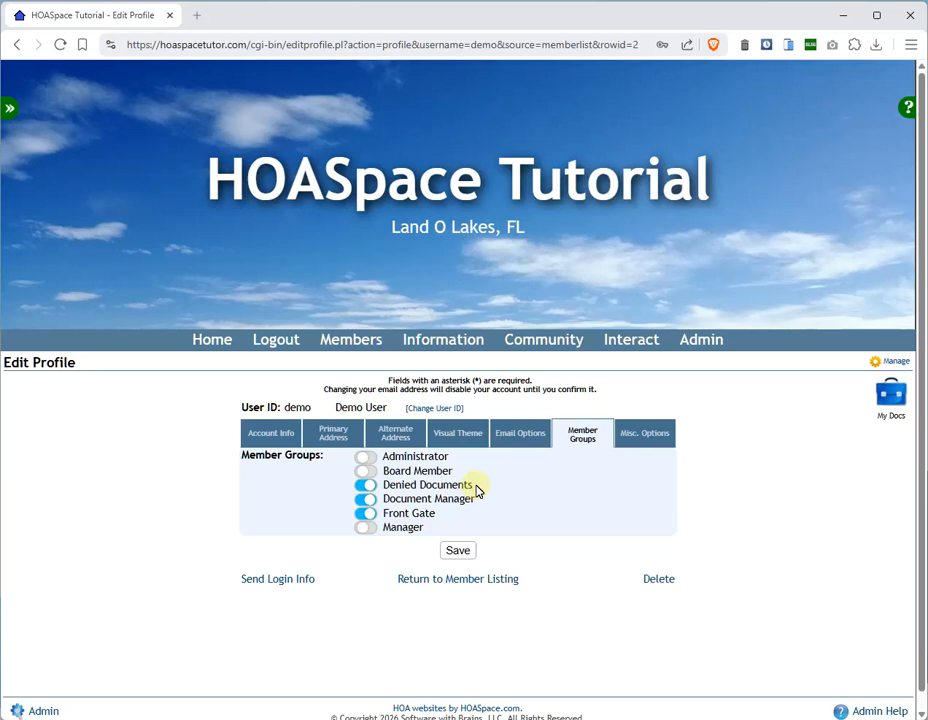
{"action": "left_click", "coordinate": [365, 528]}
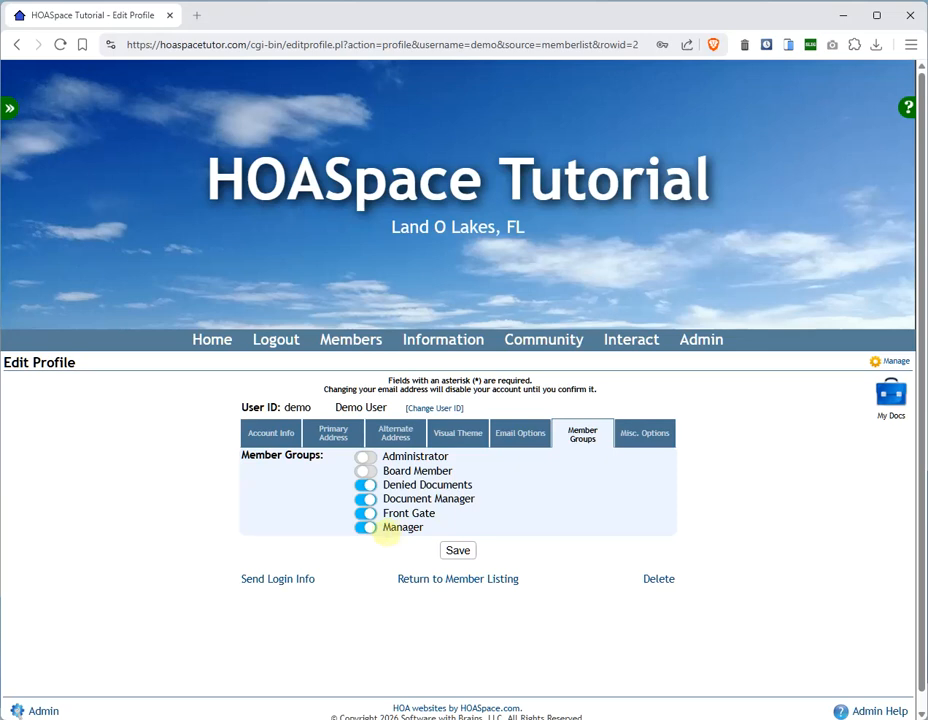
Clear the Denied Documents, Document Manager, Front Gate and Manager groups from the demo member's assignments.
{"action": "left_click", "coordinate": [367, 486]}
{"action": "left_click", "coordinate": [367, 499]}
{"action": "left_click", "coordinate": [367, 513]}
{"action": "left_click", "coordinate": [367, 528]}
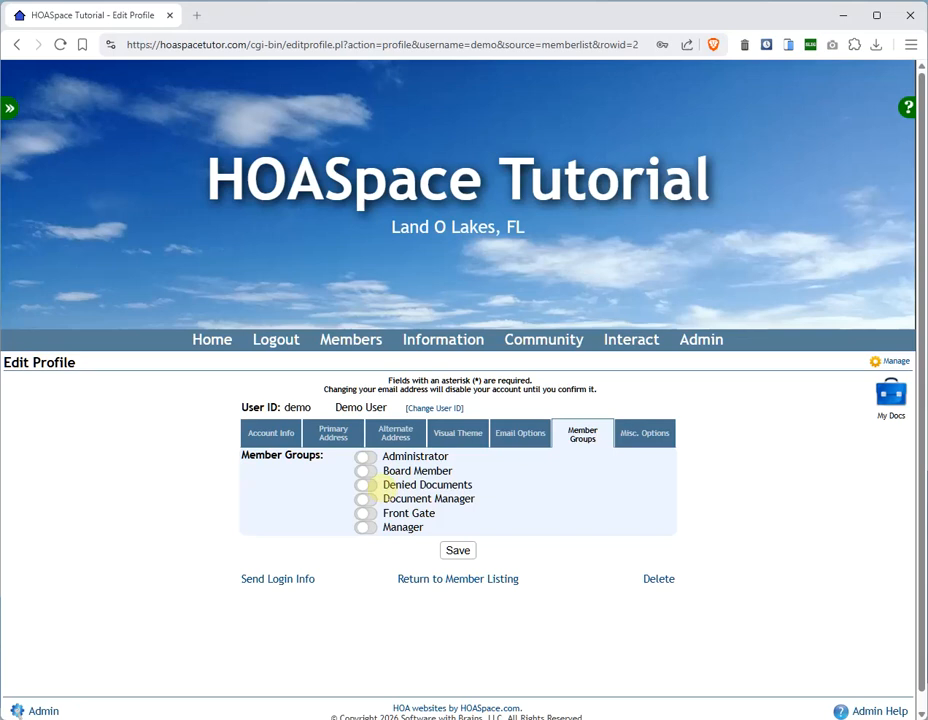
Try assigning the demo member to Denied Documents, Document Manager and Front Gate, and switch all three off again.
{"action": "left_click", "coordinate": [364, 484]}
{"action": "left_click", "coordinate": [365, 498]}
{"action": "left_click", "coordinate": [366, 512]}
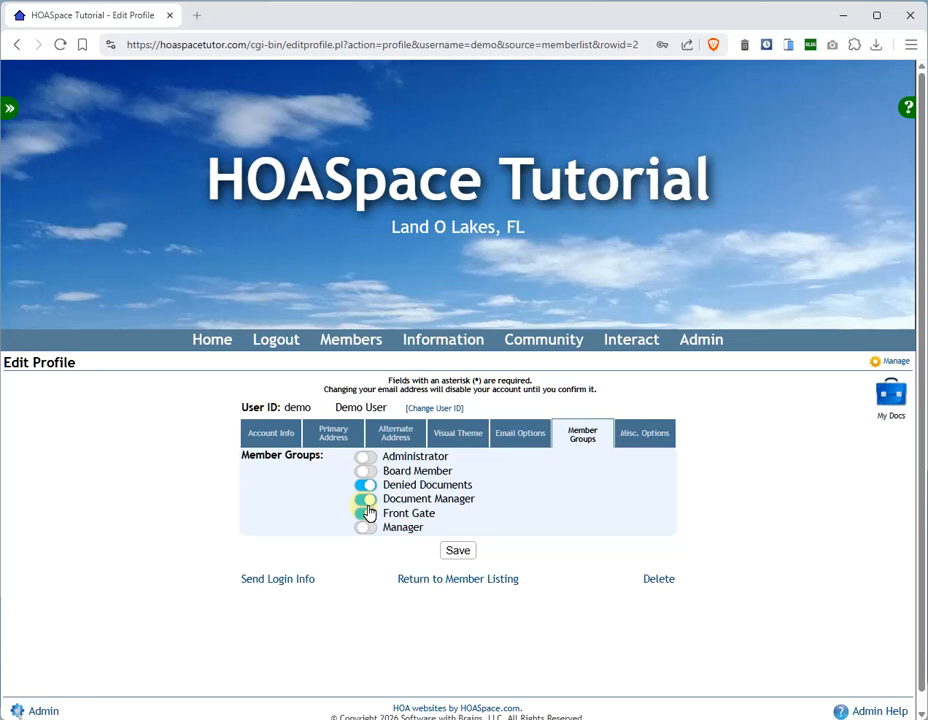
{"action": "left_click", "coordinate": [371, 486]}
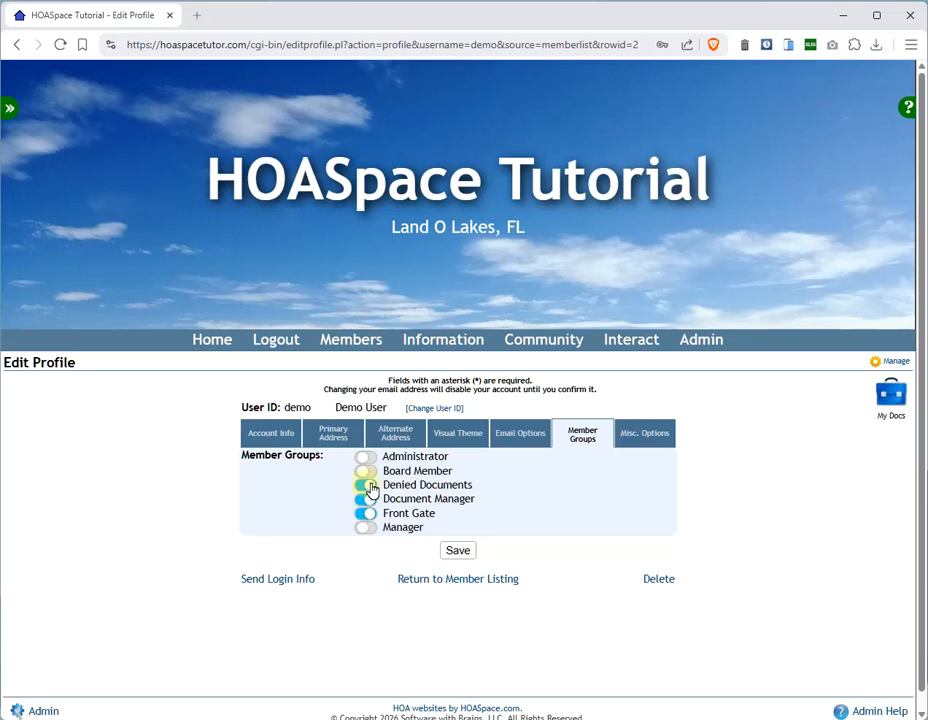
{"action": "left_click", "coordinate": [366, 498]}
{"action": "left_click", "coordinate": [367, 513]}
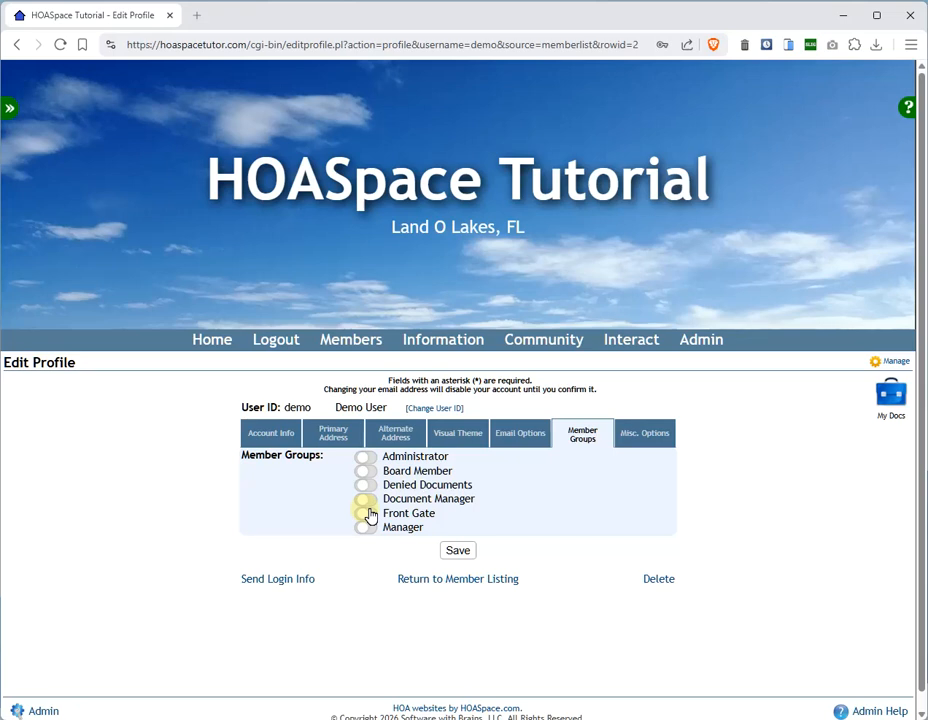
Try assigning the demo member to the Denied Documents group alone, and remove that assignment again.
{"action": "left_click", "coordinate": [368, 485]}
{"action": "left_click_drag", "start_coordinate": [386, 485], "coordinate": [476, 489]}
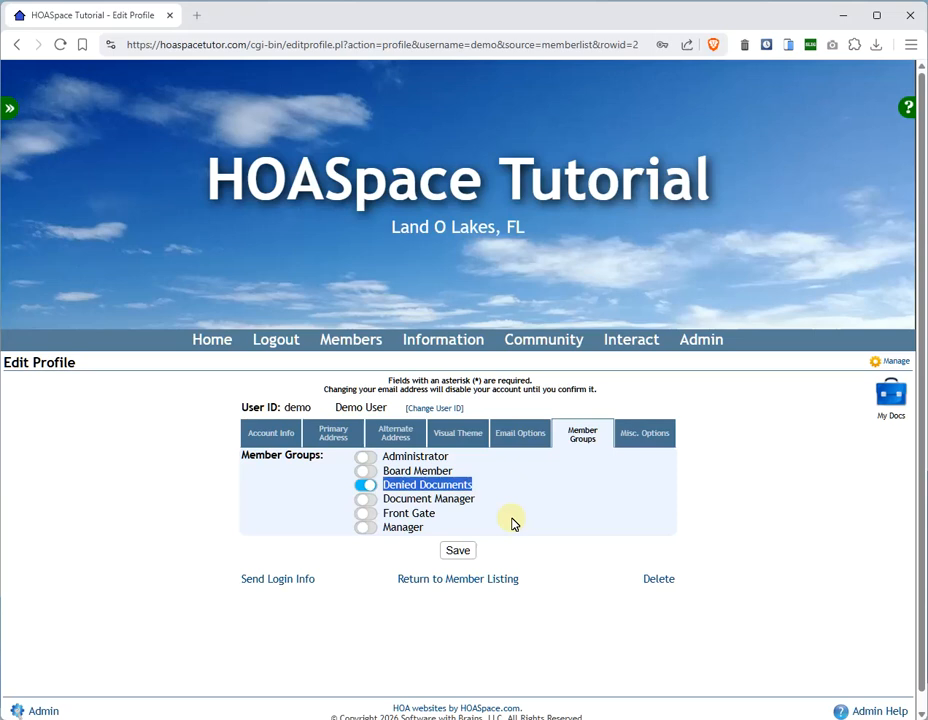
{"action": "left_click", "coordinate": [367, 487]}
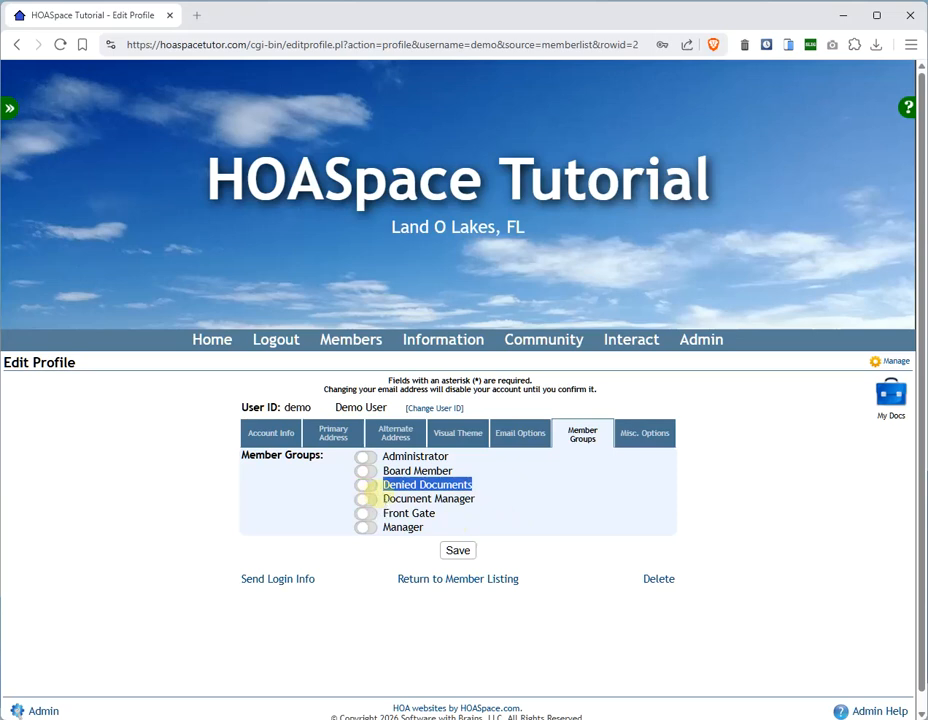
{"action": "left_click", "coordinate": [379, 500]}
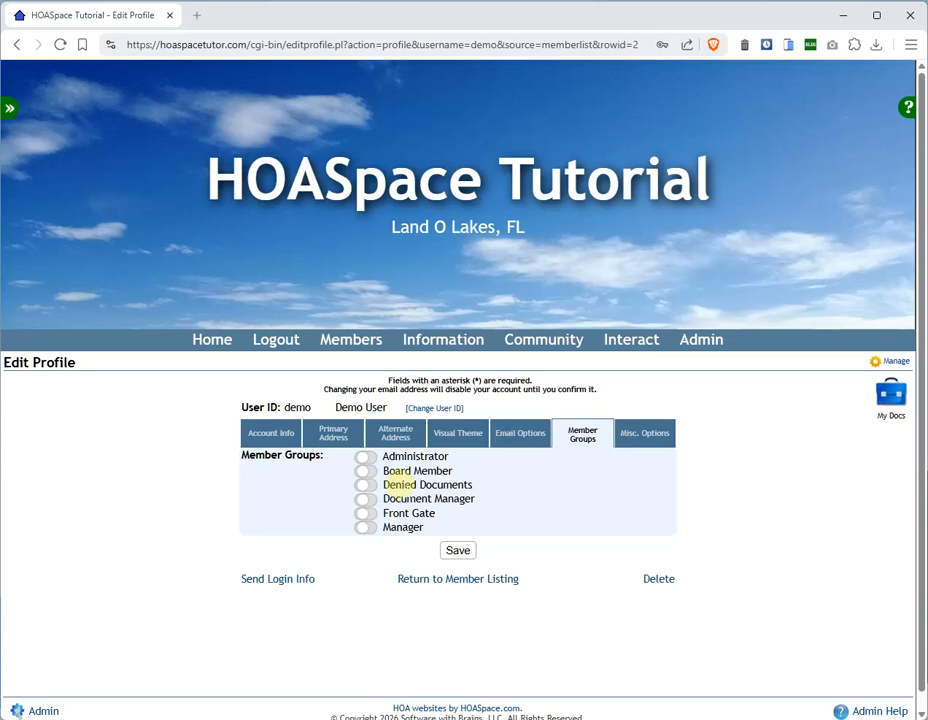
{"action": "left_click_drag", "start_coordinate": [368, 485], "coordinate": [478, 487]}
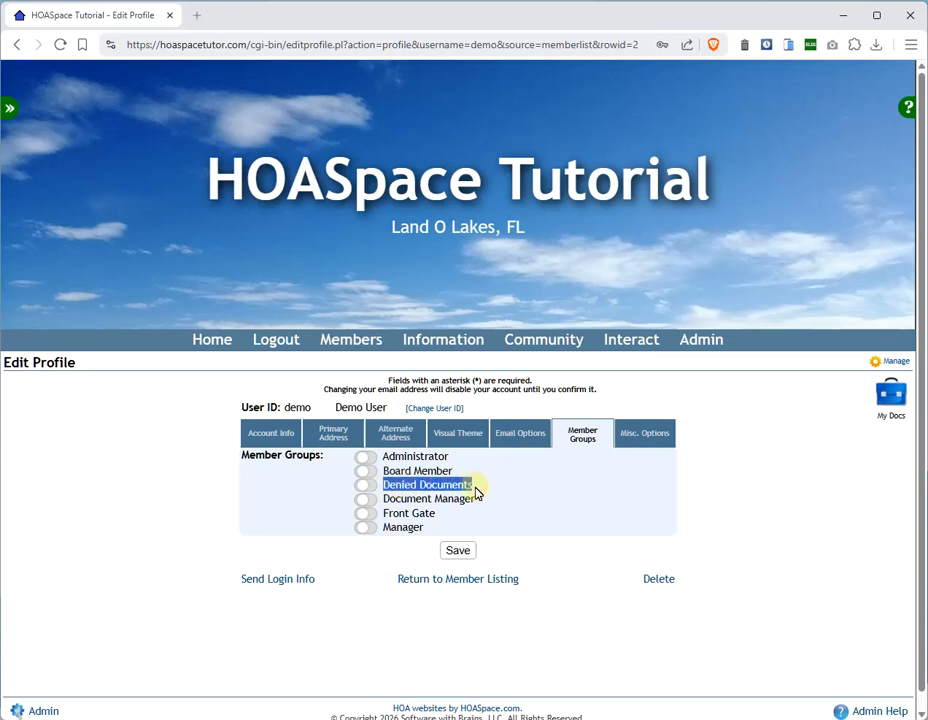
{"action": "left_click", "coordinate": [475, 490]}
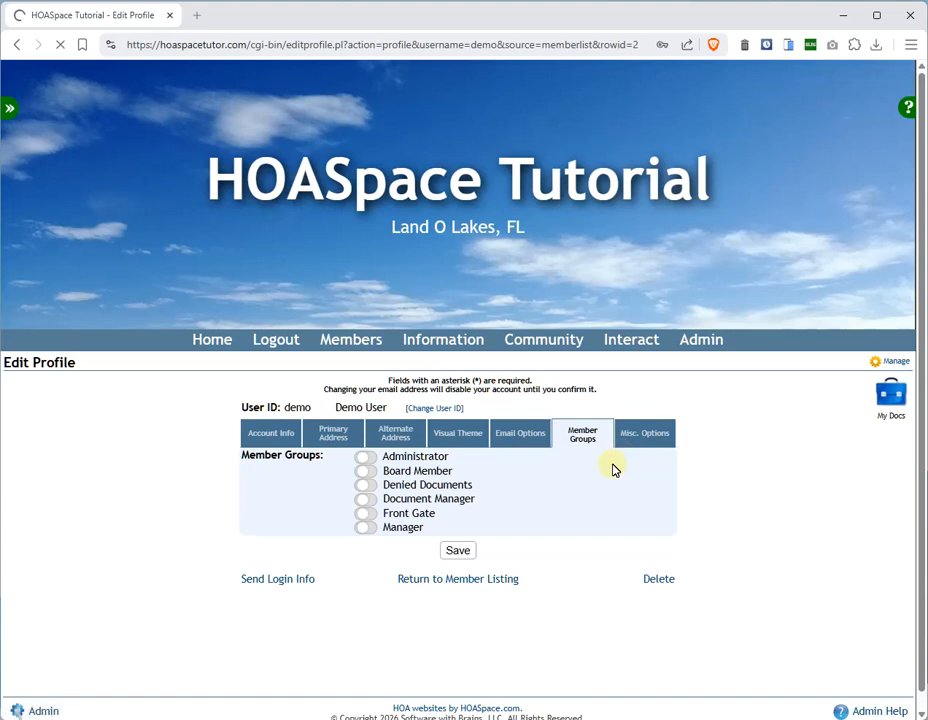
In the Mail Manager, set the manager forwarder to send to Group: Manager instead of a custom list.
{"action": "scroll", "coordinate": [560, 585], "scroll_direction": "down", "scroll_amount": 5}
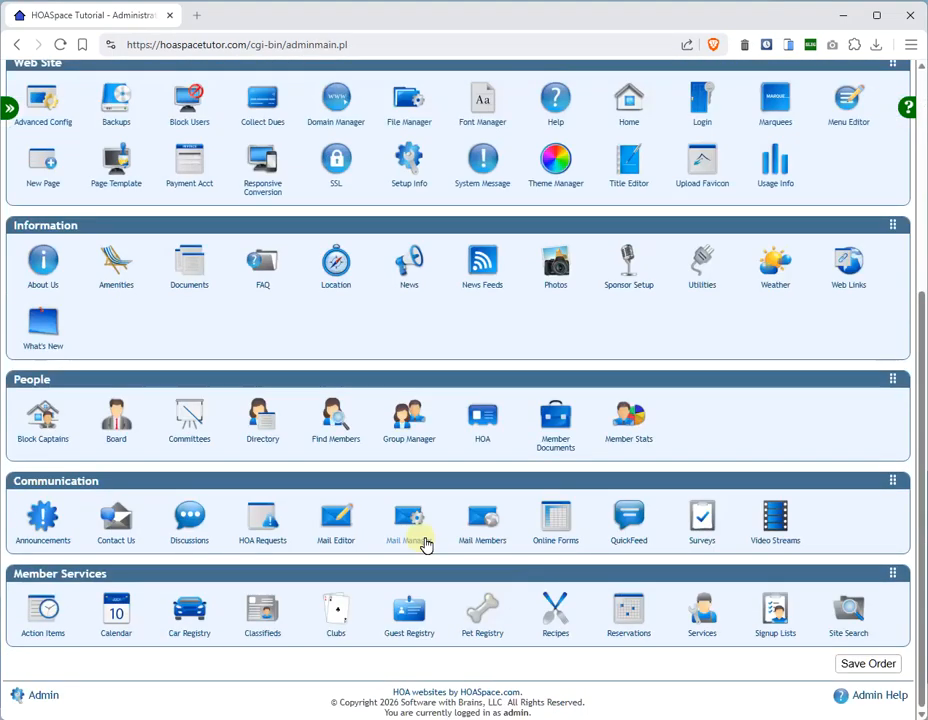
{"action": "left_click", "coordinate": [408, 528]}
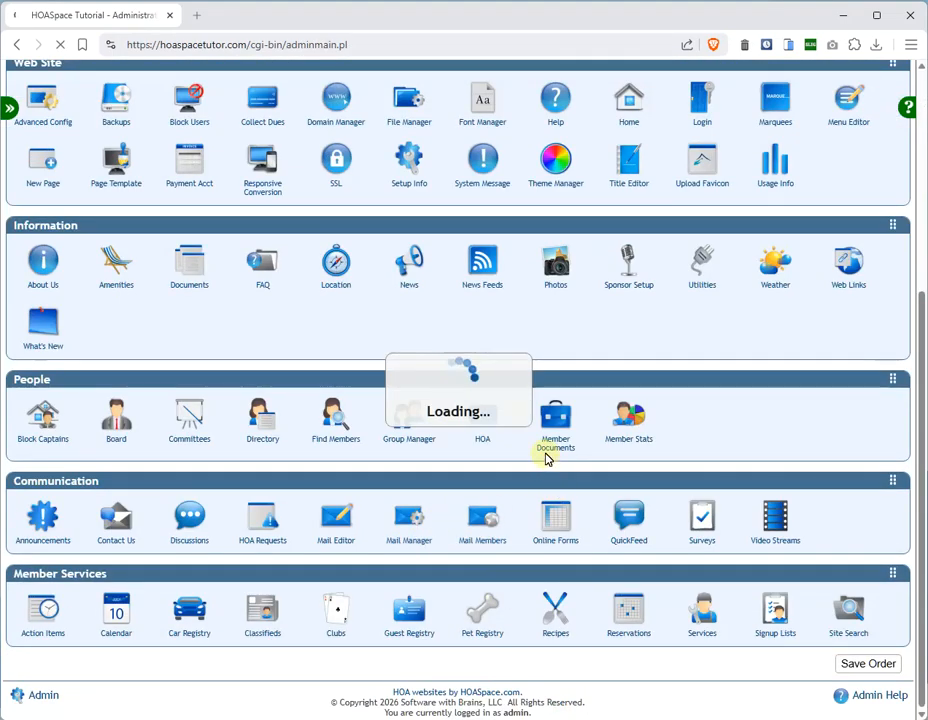
{"action": "scroll", "coordinate": [546, 458], "scroll_direction": "down", "scroll_amount": 3}
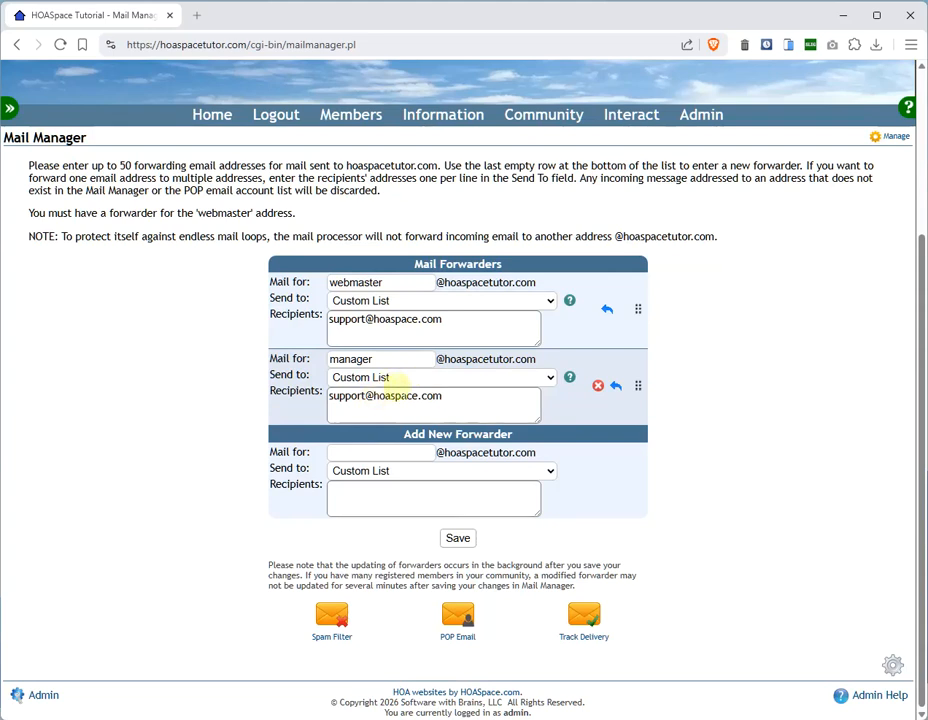
{"action": "left_click", "coordinate": [408, 378]}
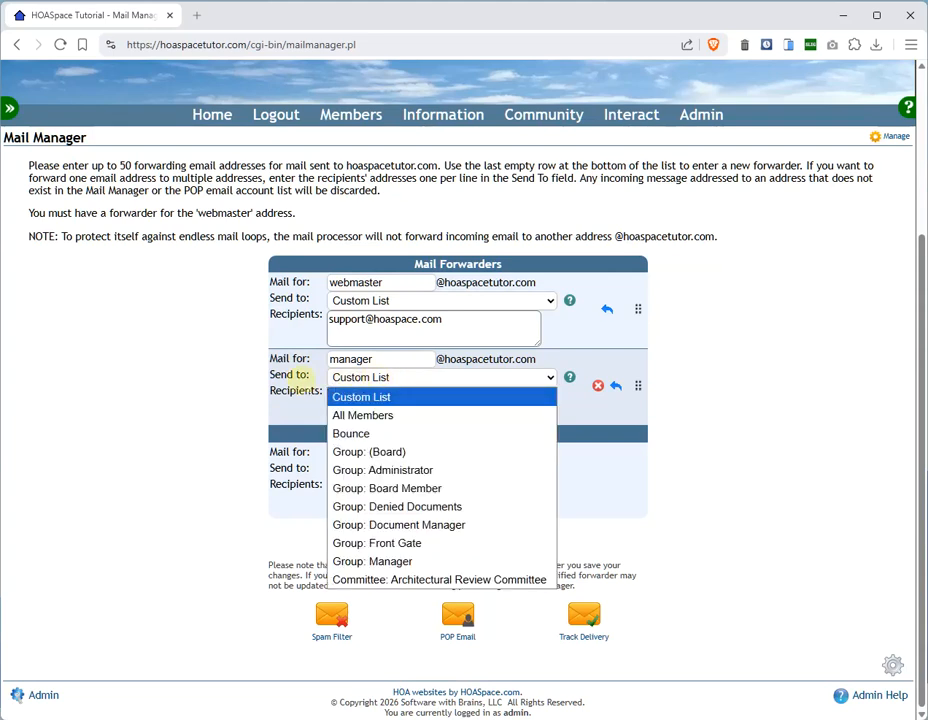
{"action": "left_click", "coordinate": [367, 395]}
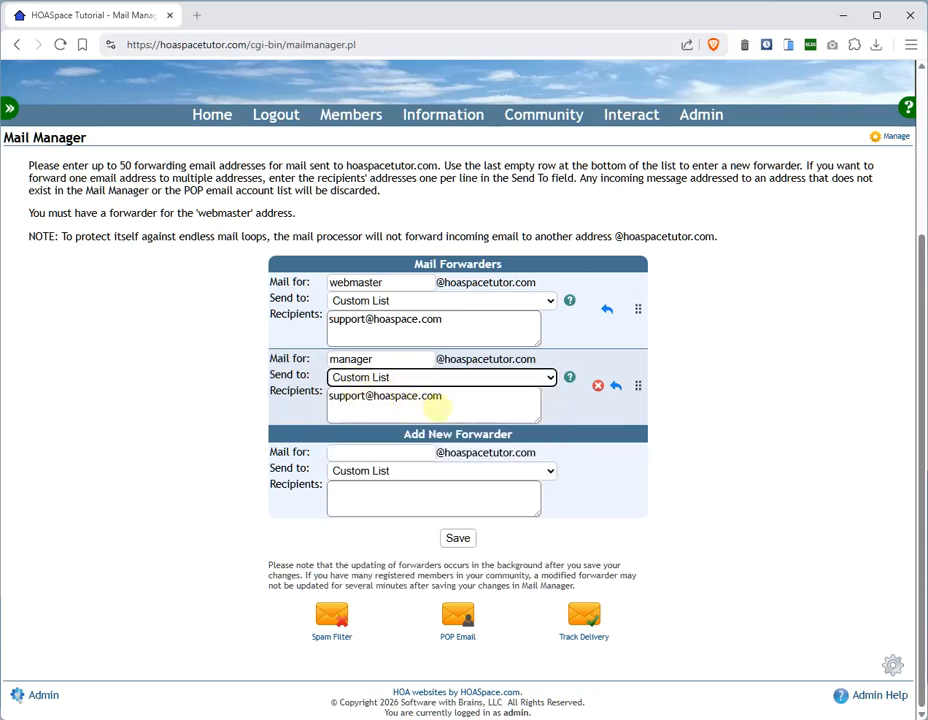
{"action": "left_click", "coordinate": [428, 381]}
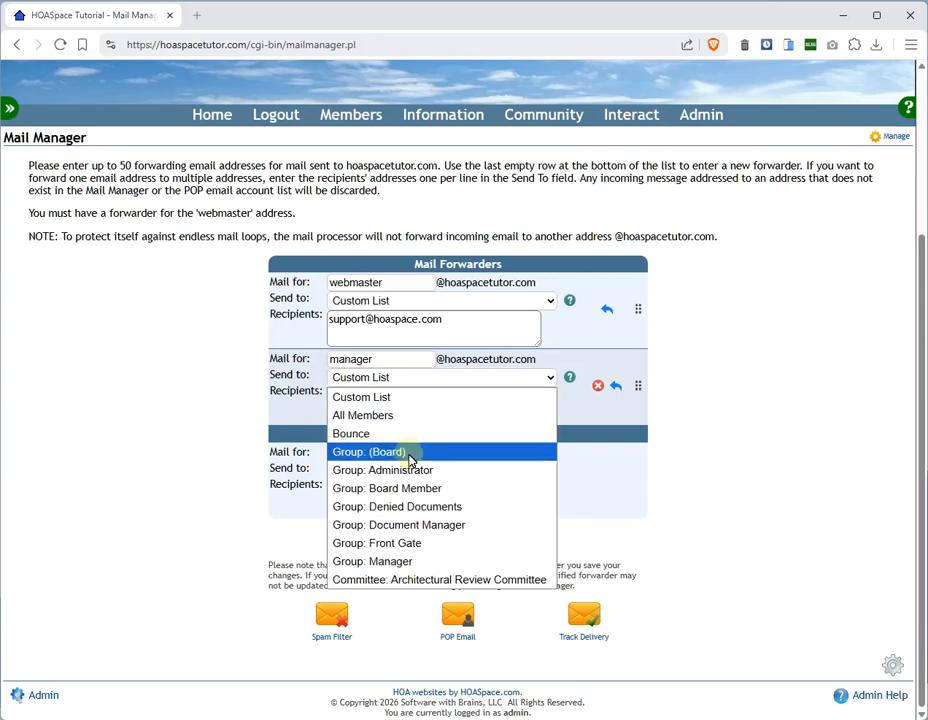
{"action": "left_click", "coordinate": [380, 561]}
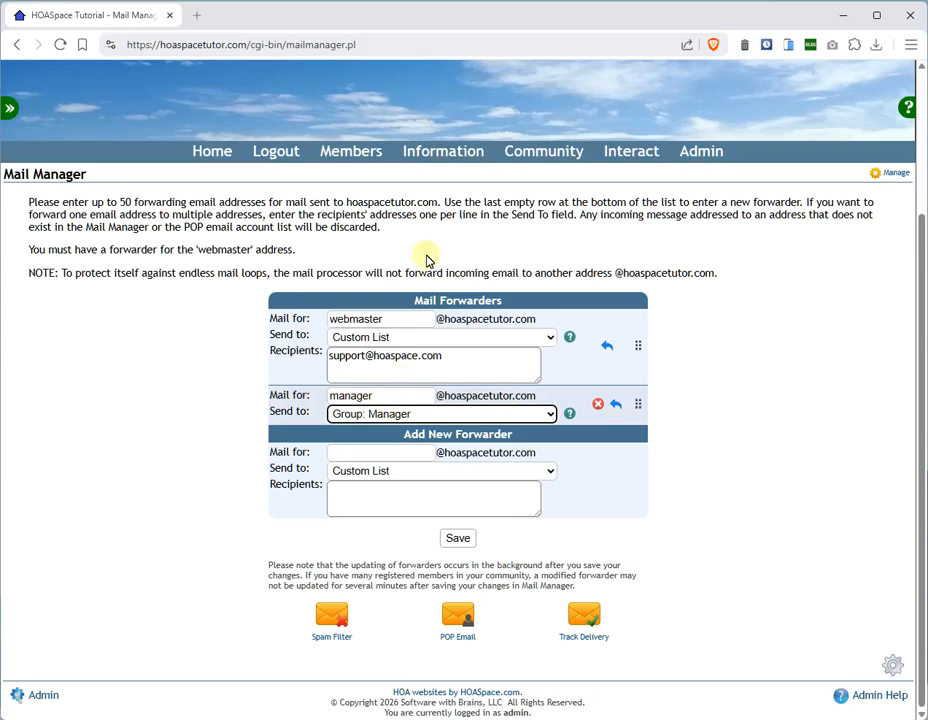
Examine the email options in the admin profile, especially the one for emails sent to forwarders for groups, clubs, or committees.
{"action": "mouse_move", "coordinate": [372, 157]}
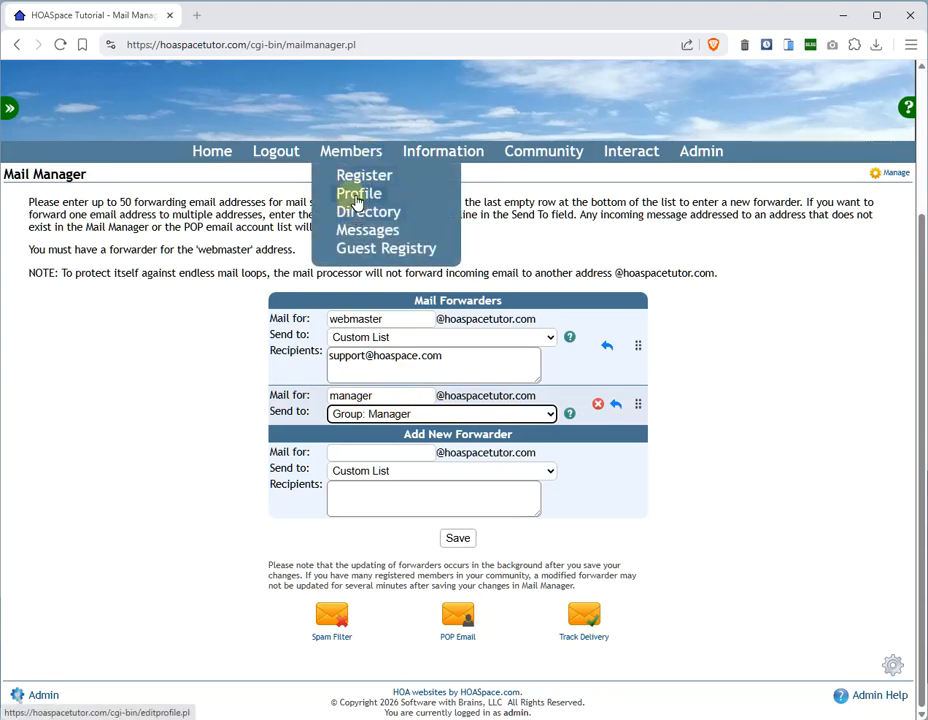
{"action": "left_click", "coordinate": [357, 200]}
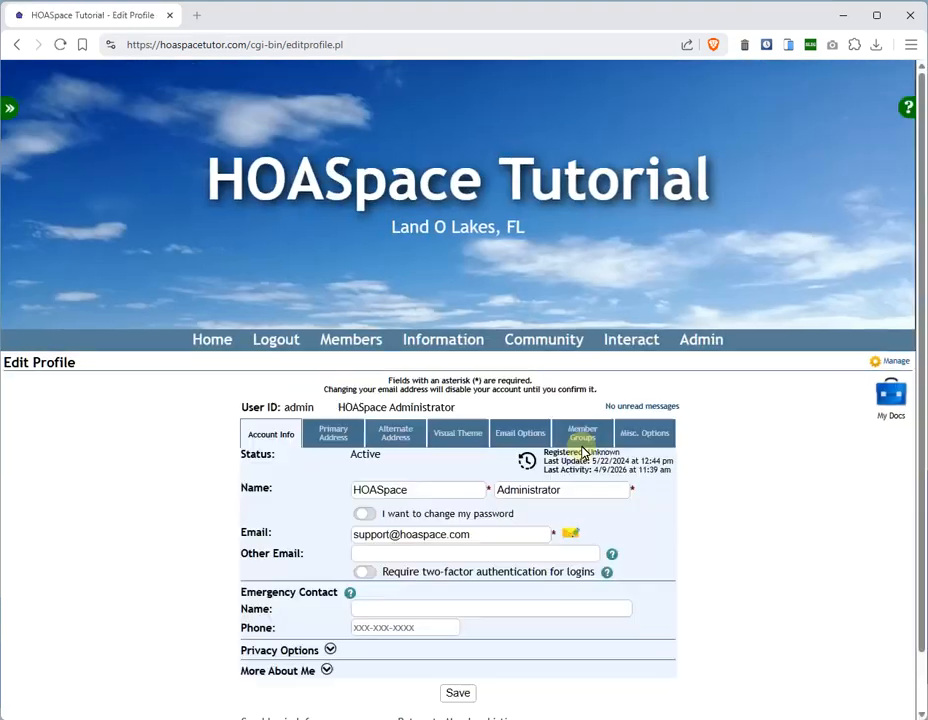
{"action": "left_click", "coordinate": [540, 441]}
{"action": "scroll", "coordinate": [455, 545], "scroll_direction": "down", "scroll_amount": 2}
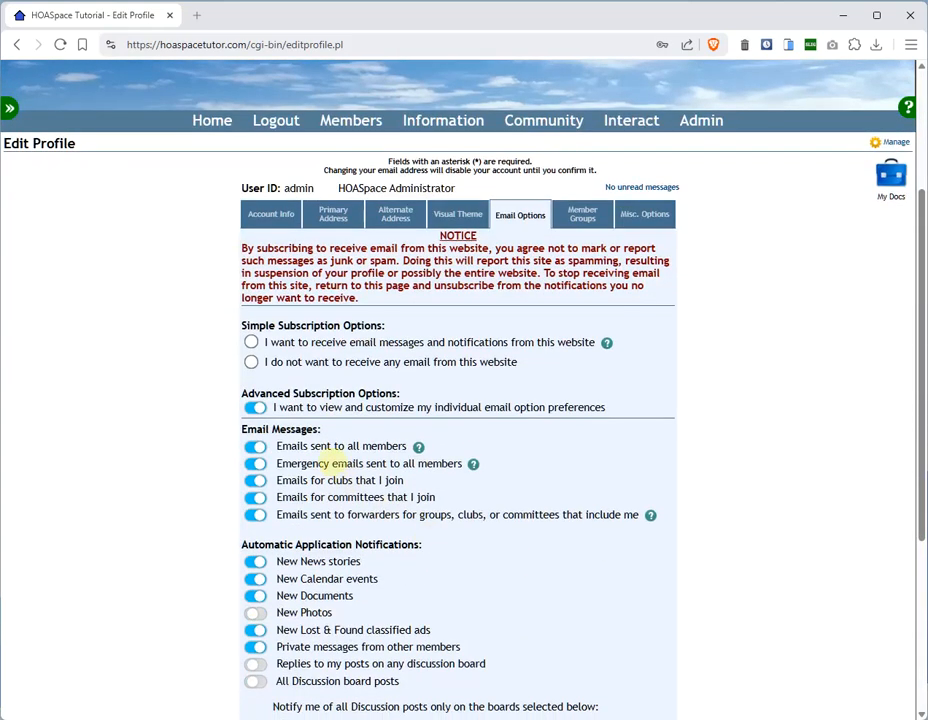
{"action": "left_click_drag", "start_coordinate": [278, 514], "coordinate": [638, 514]}
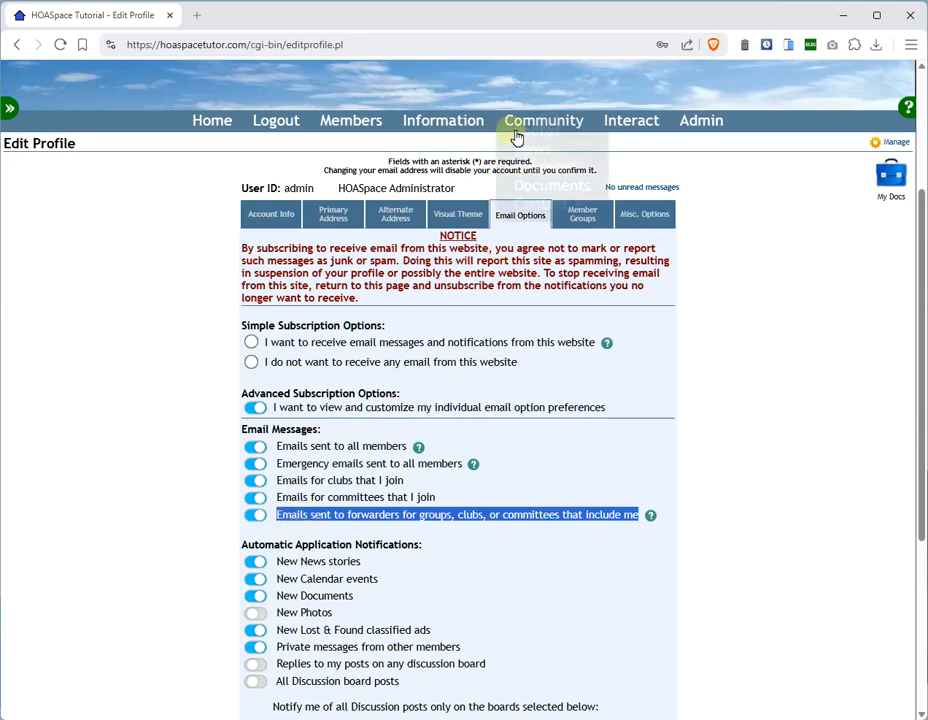
Return to the Mail Manager and review the available recipient choices for the manager forwarder.
{"action": "left_click", "coordinate": [16, 46]}
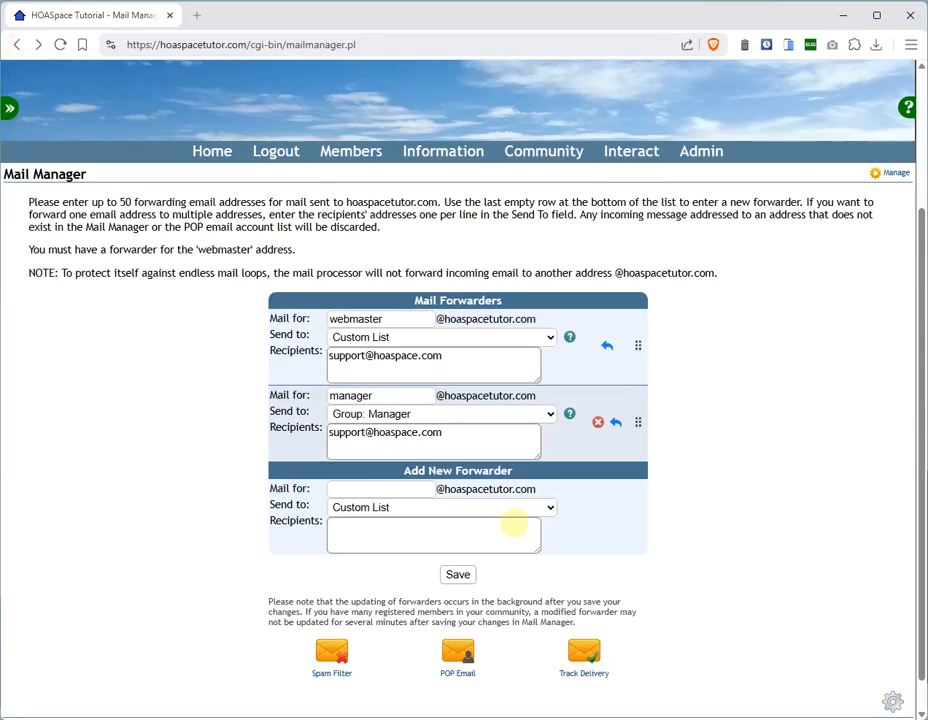
{"action": "left_click", "coordinate": [458, 419]}
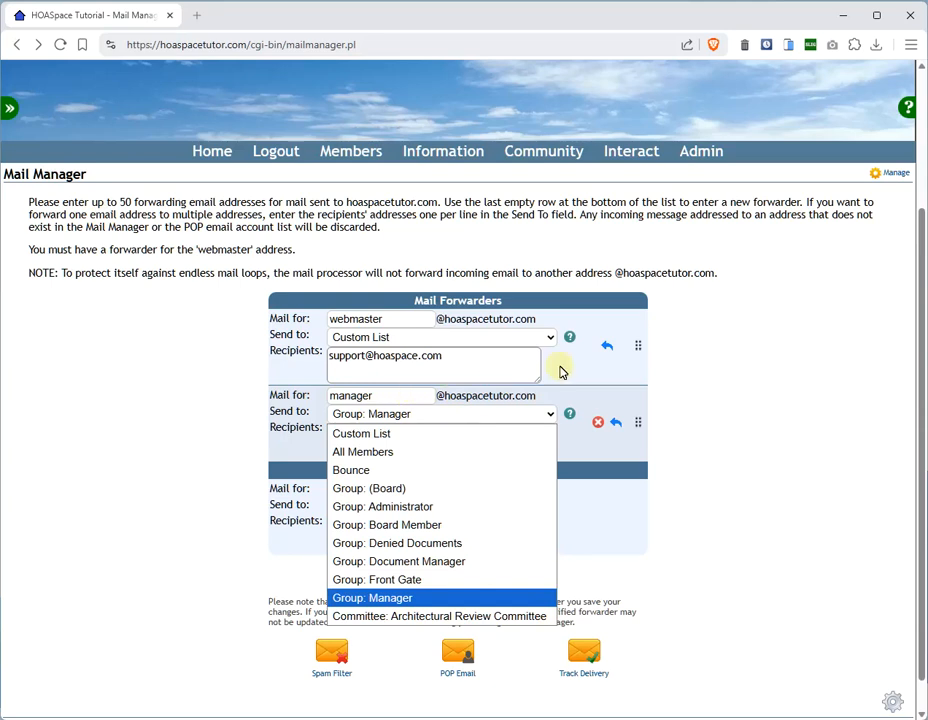
{"action": "left_click", "coordinate": [741, 360]}
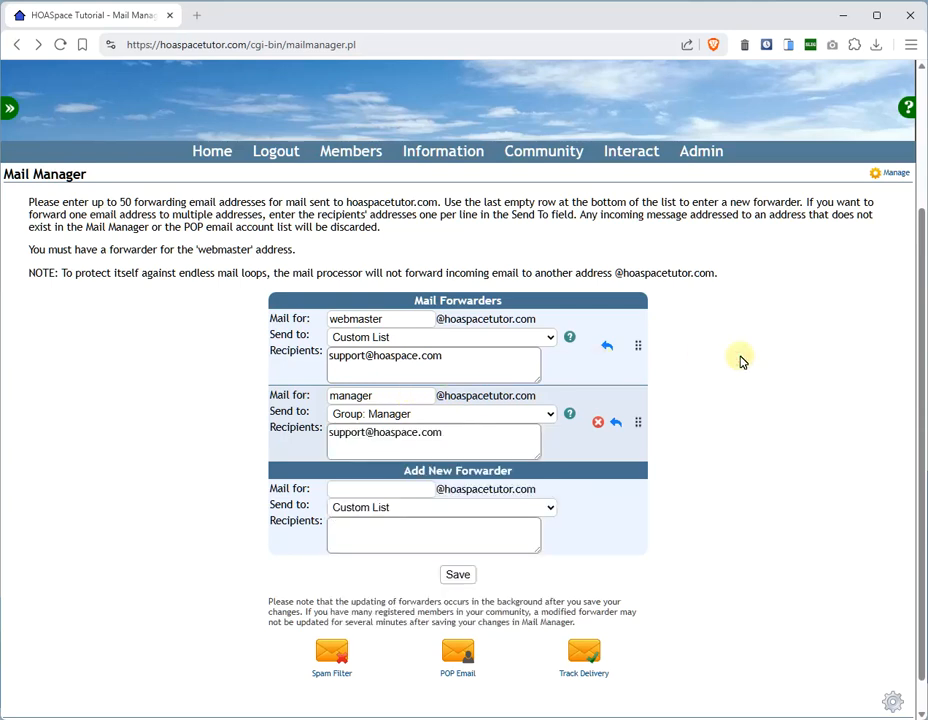